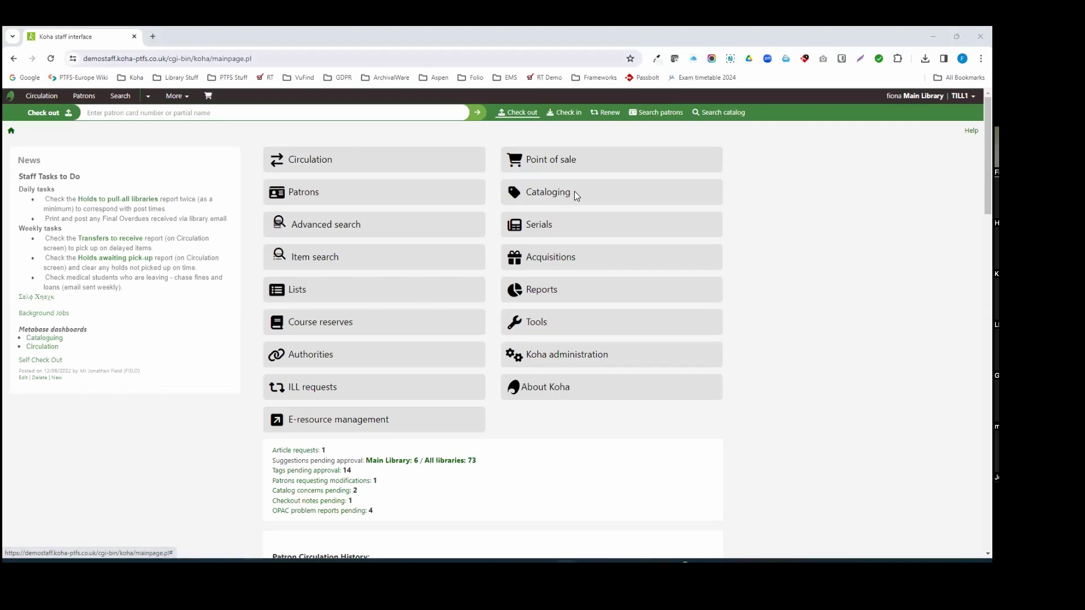
- Glance at the additional modules list, then open Cataloging and view the New record frameworks
click(176, 99)
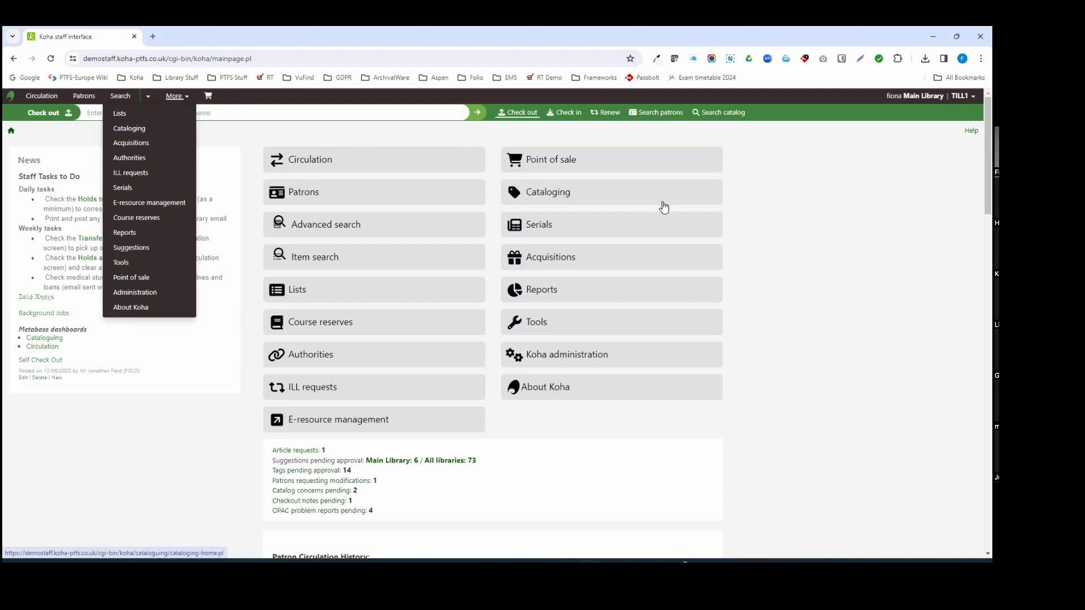
click(741, 213)
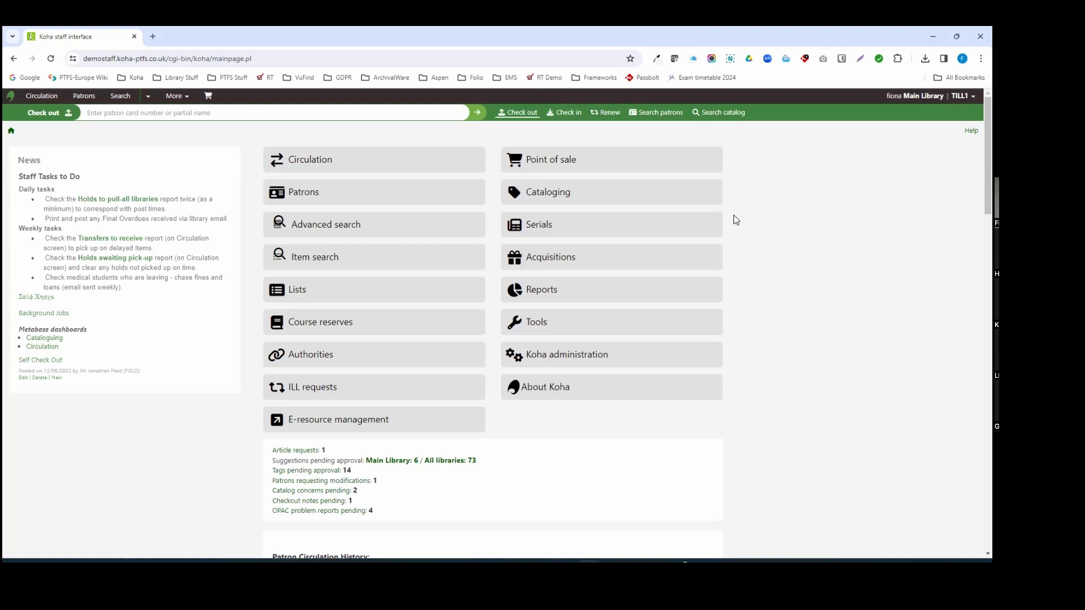
click(616, 197)
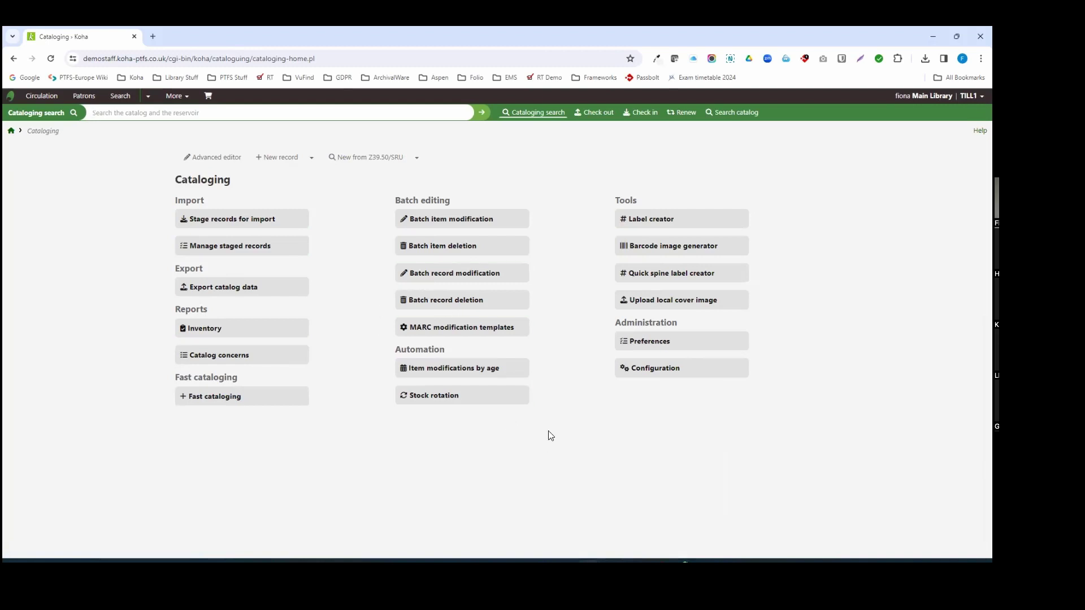
click(313, 161)
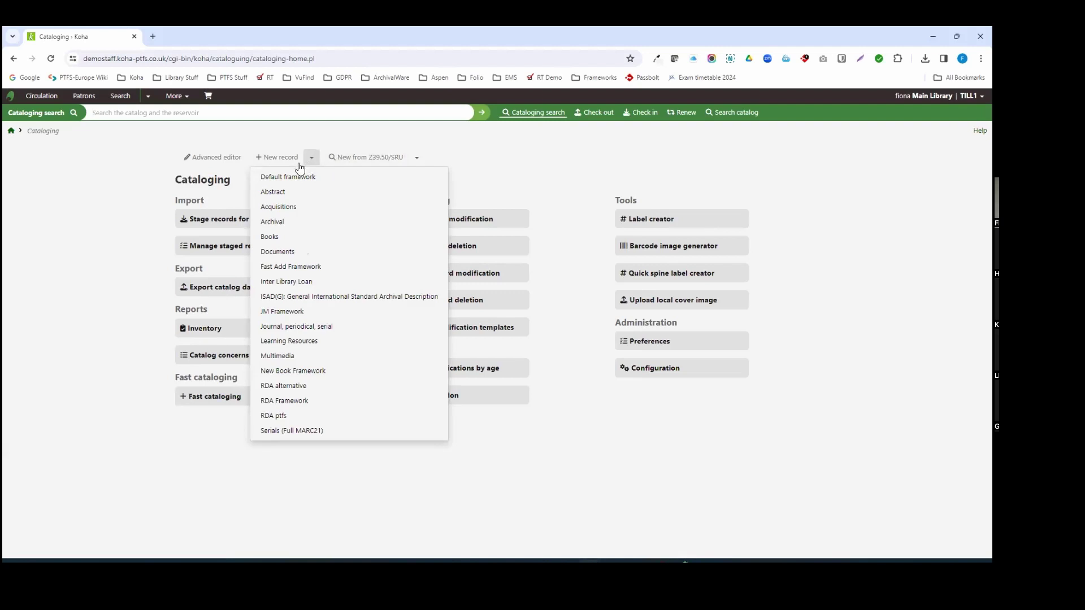
- Start a new MARC record in the Books framework, then switch it to the Fast Add Framework
click(286, 237)
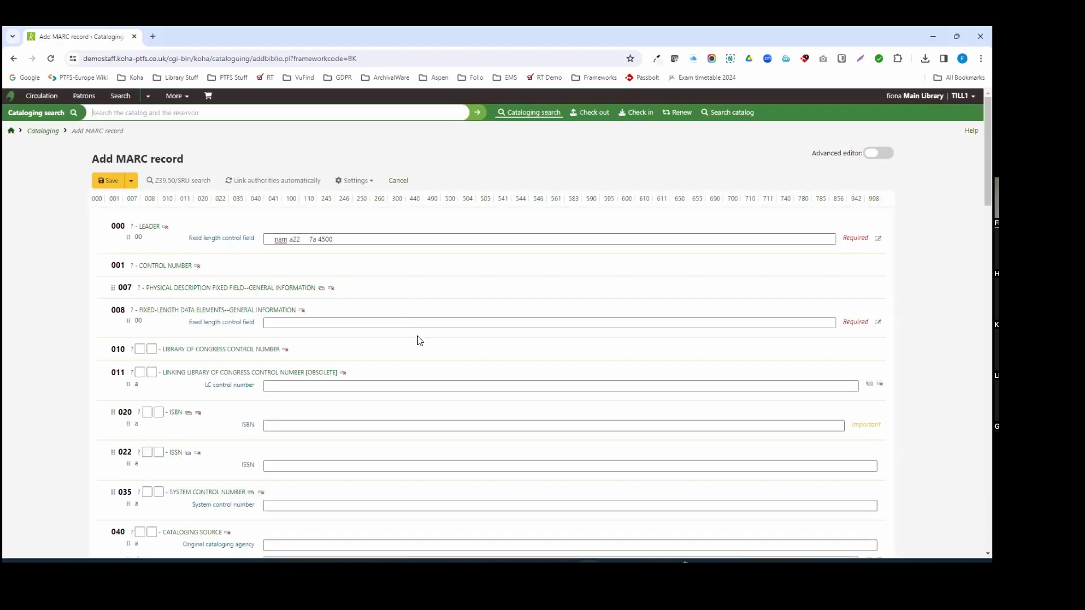
scroll(588, 317, down, 10)
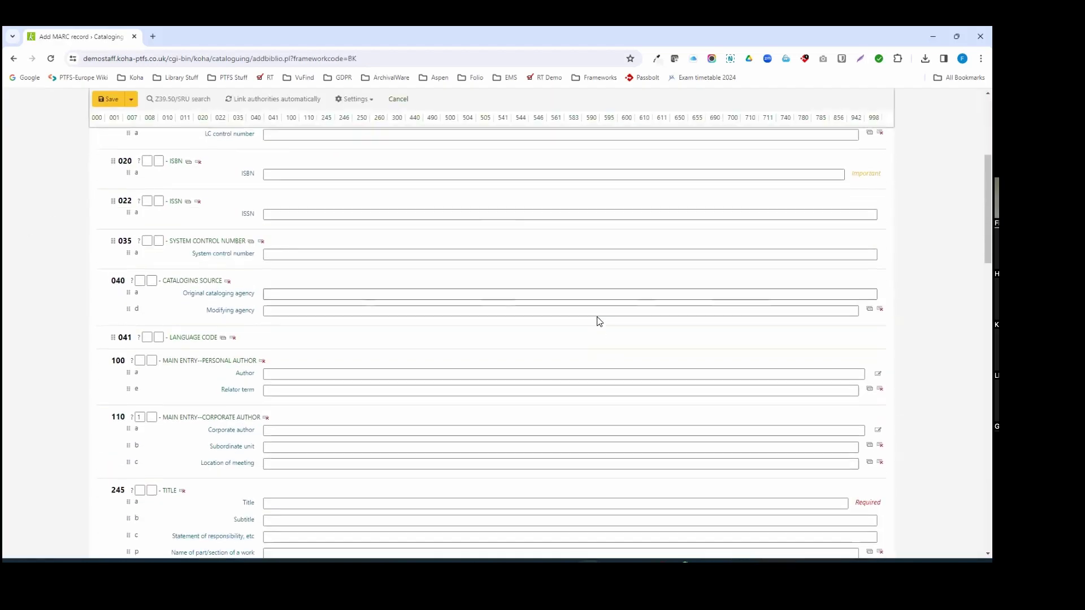
scroll(602, 337, down, 4)
scroll(600, 333, up, 9)
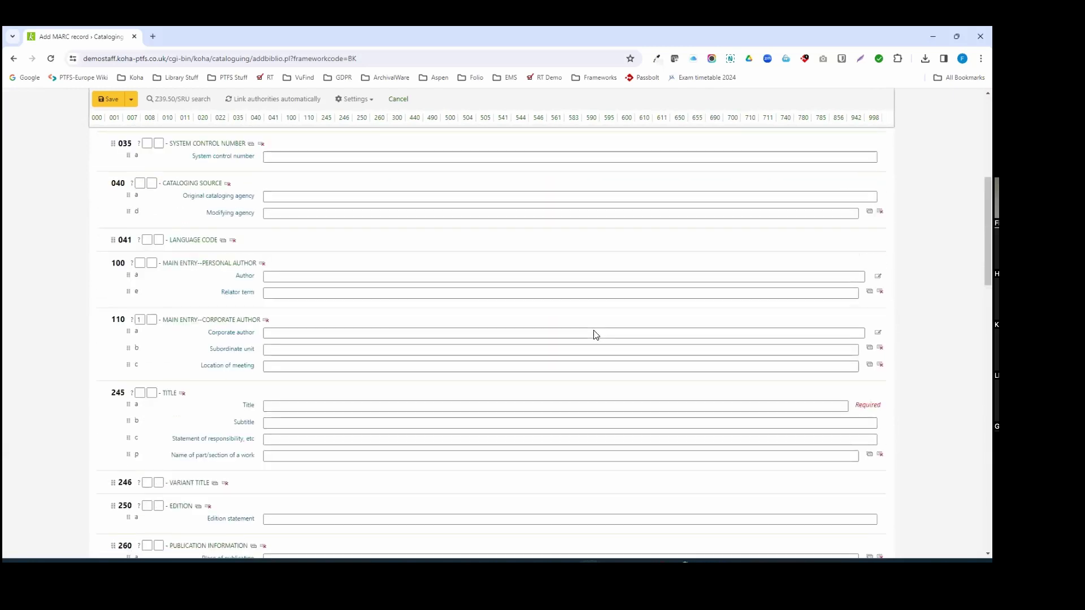
scroll(575, 330, up, 5)
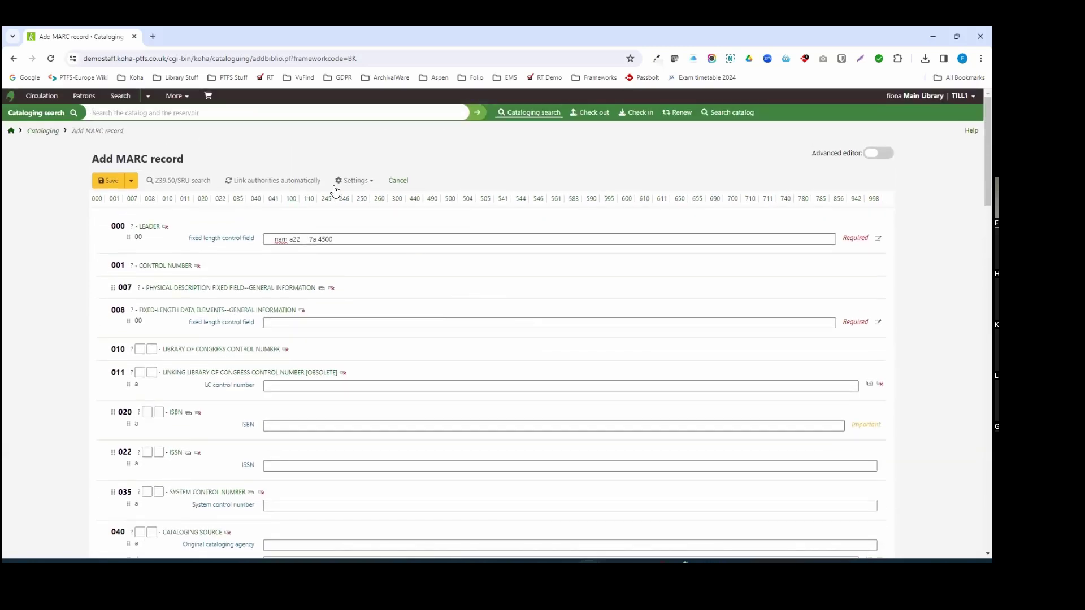
click(354, 181)
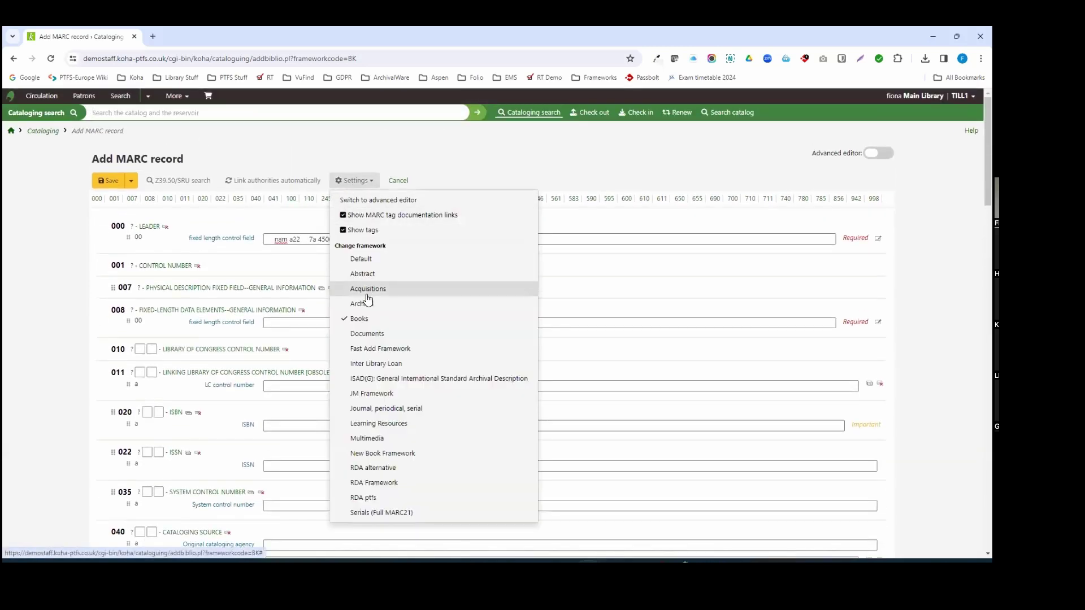
click(372, 349)
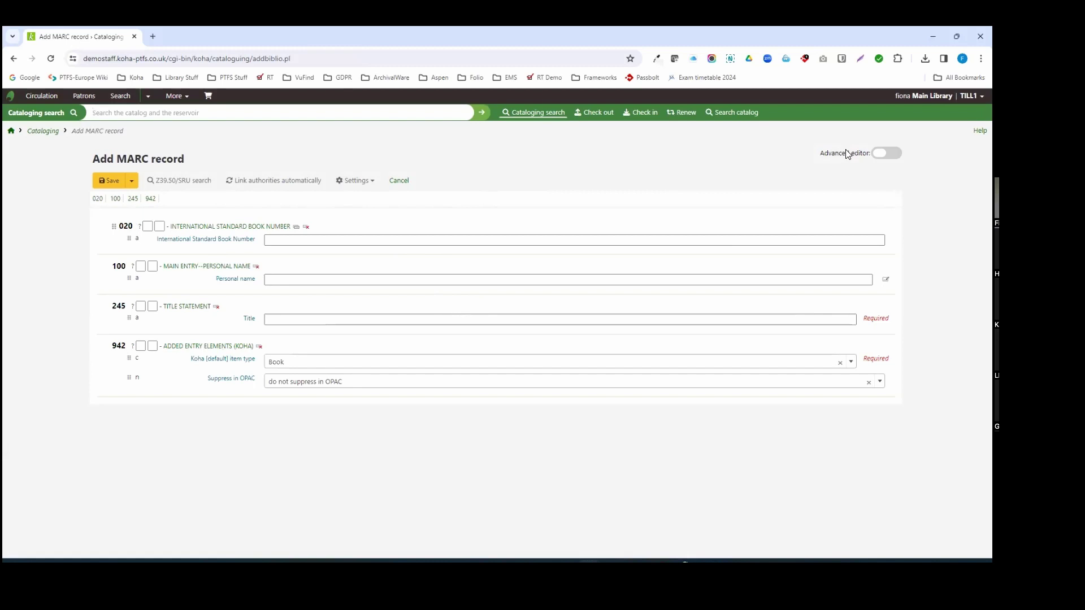
- Try the advanced editor on the new record, view its keyboard shortcuts, then toggle it off
click(887, 158)
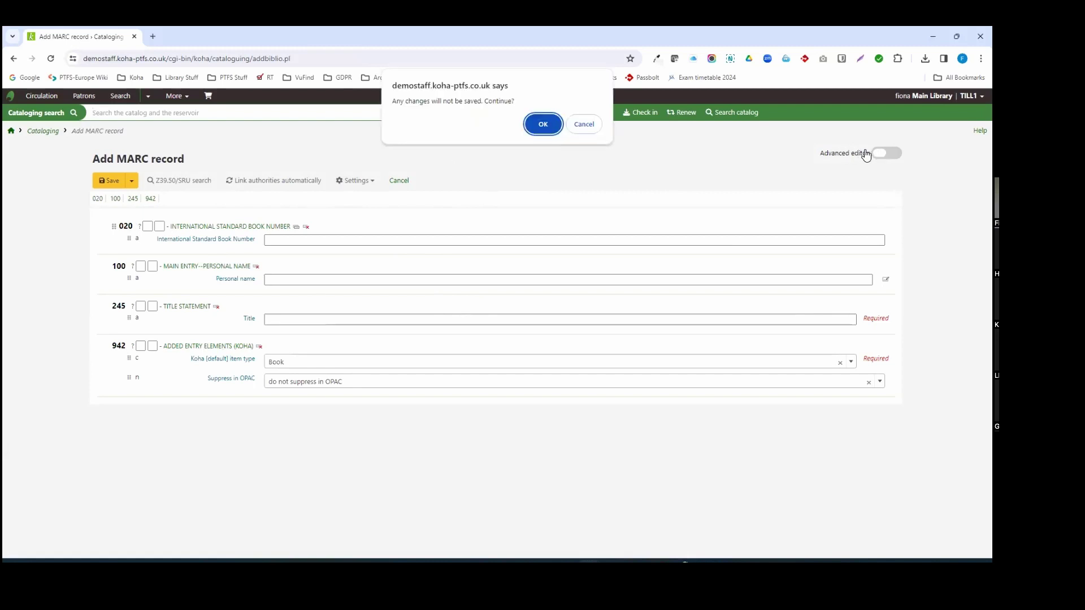
click(542, 124)
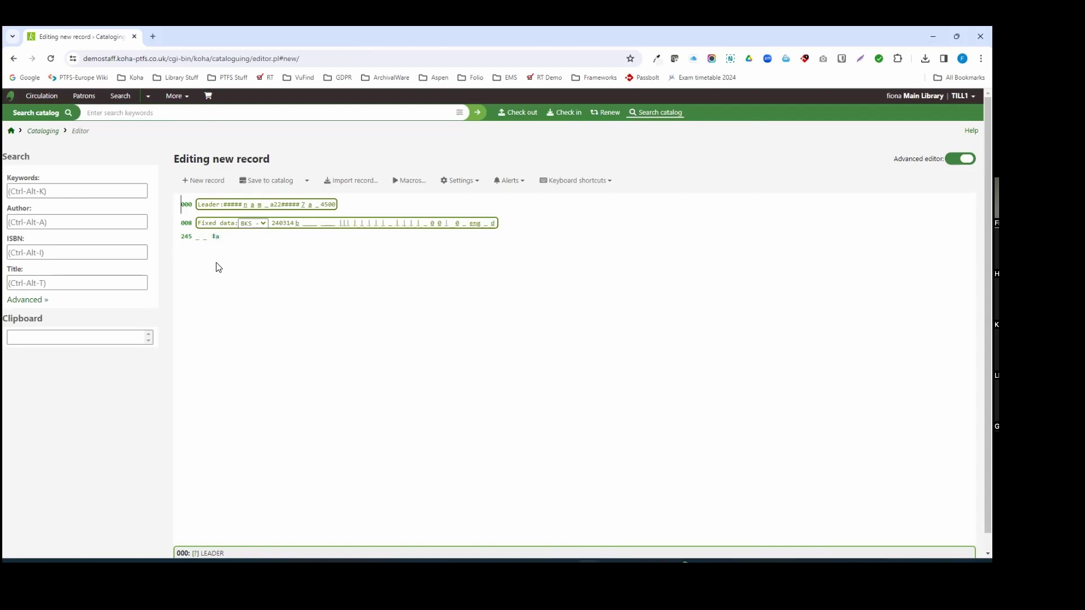
click(598, 182)
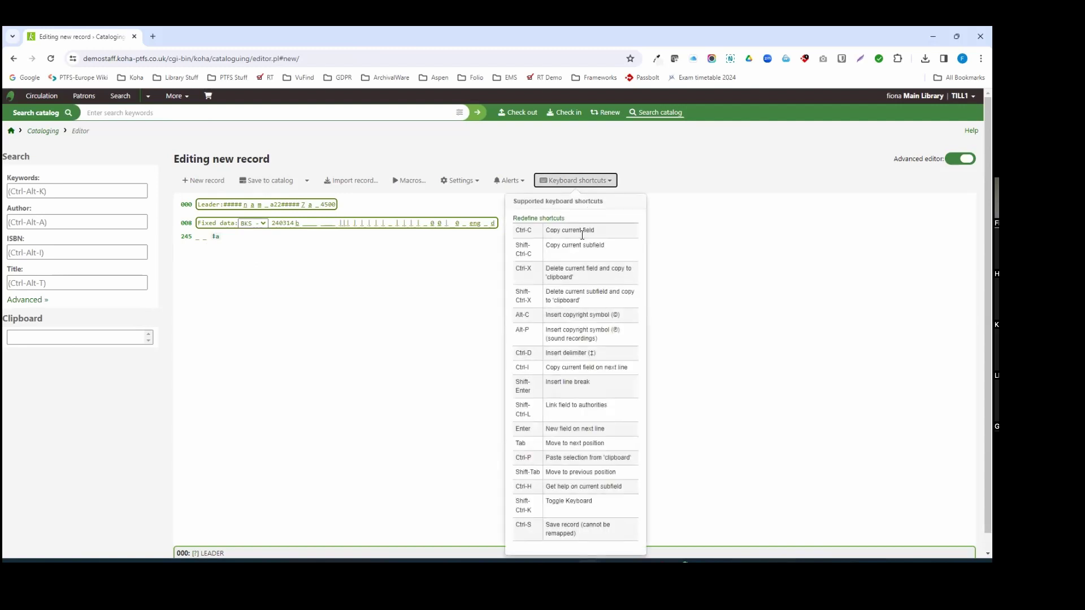
click(591, 182)
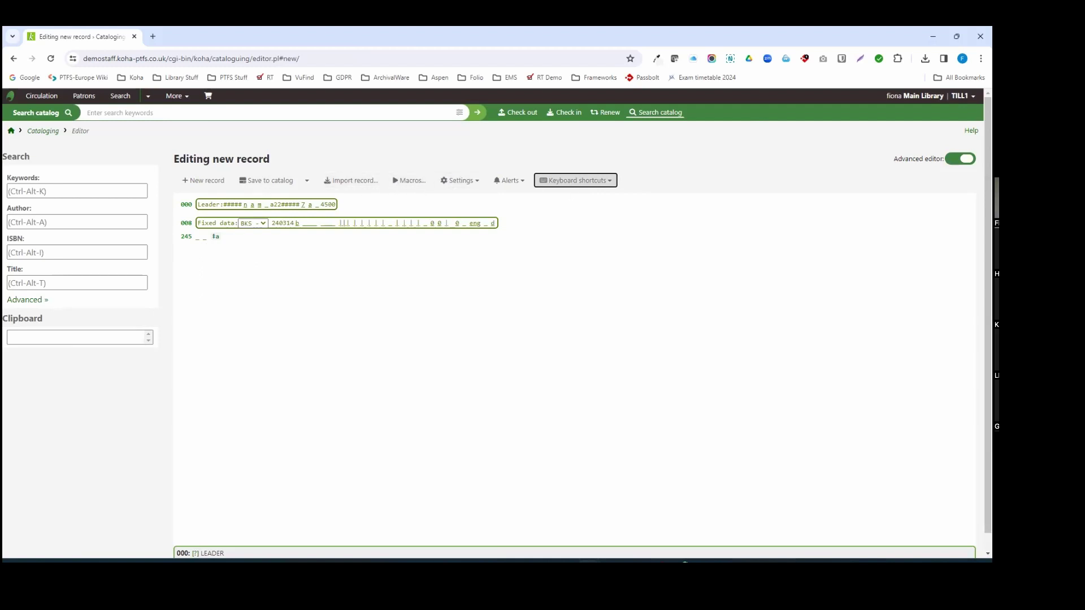
click(960, 159)
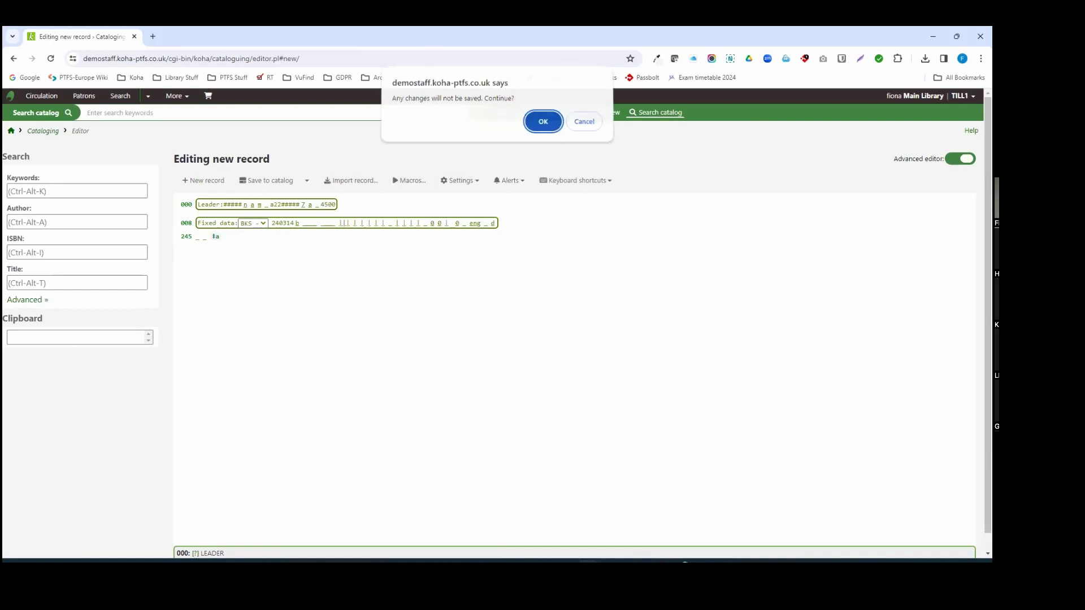
- Return to the basic editor and switch the record back to the Books framework
click(551, 132)
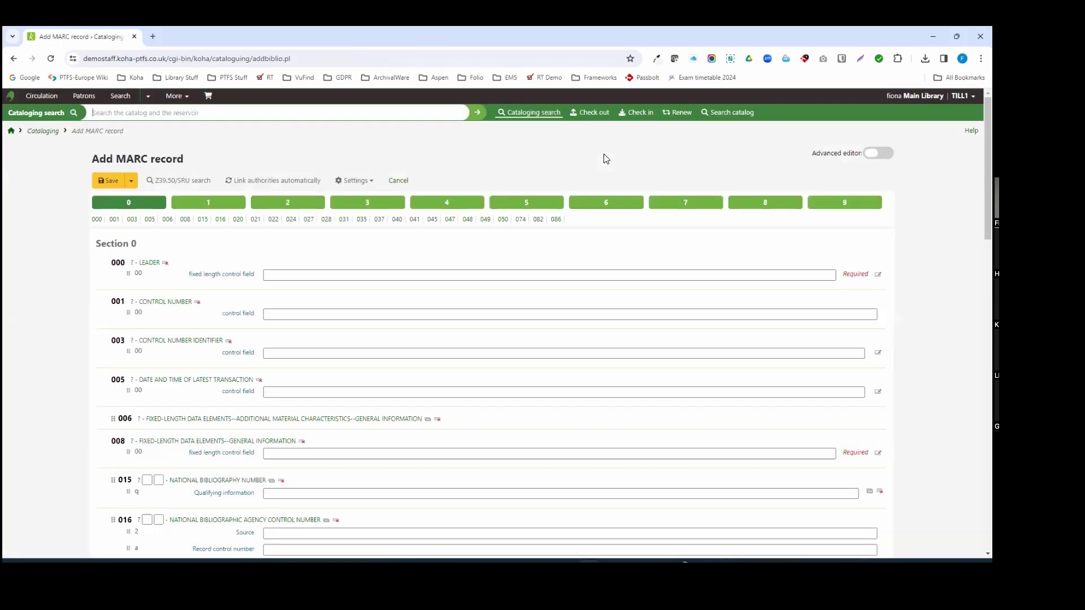
click(362, 182)
click(374, 319)
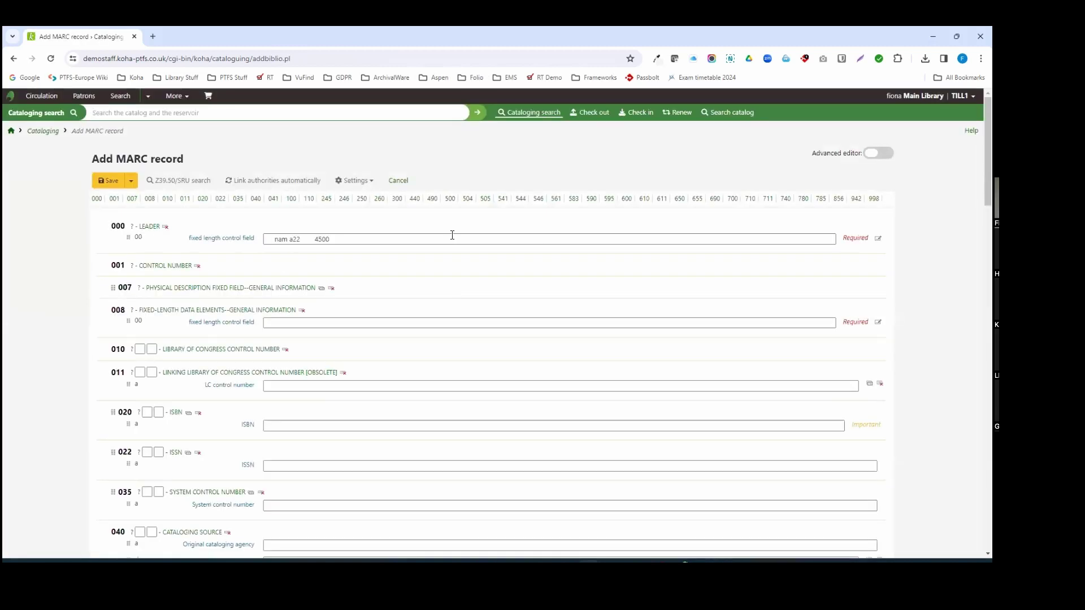
- Jump to the 650 Subject Headings field via the tag bar, then scroll back up
scroll(451, 237, down, 1)
scroll(451, 238, down, 1)
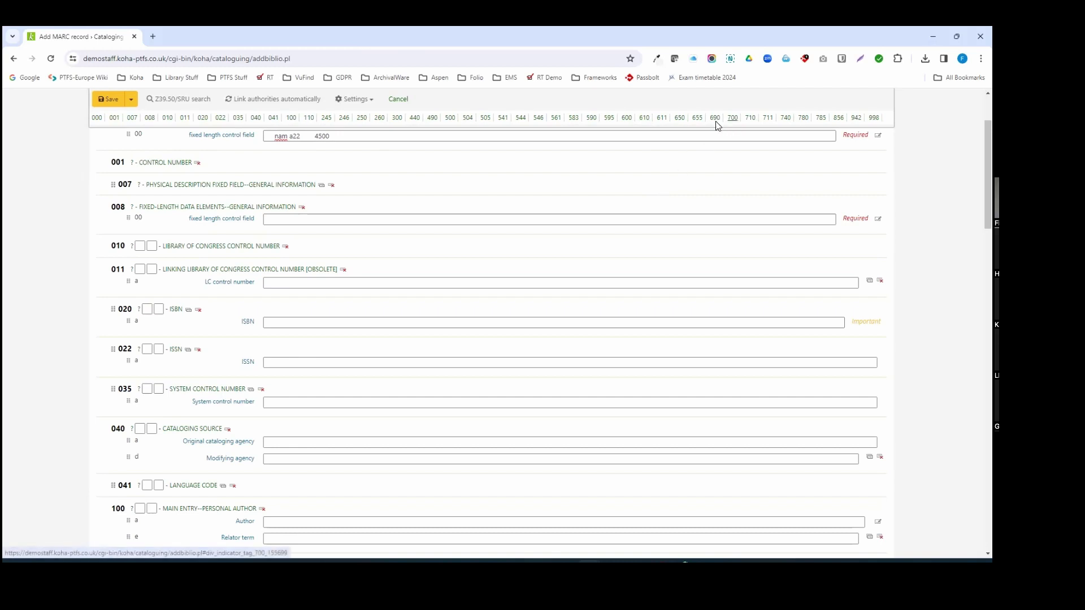
click(680, 118)
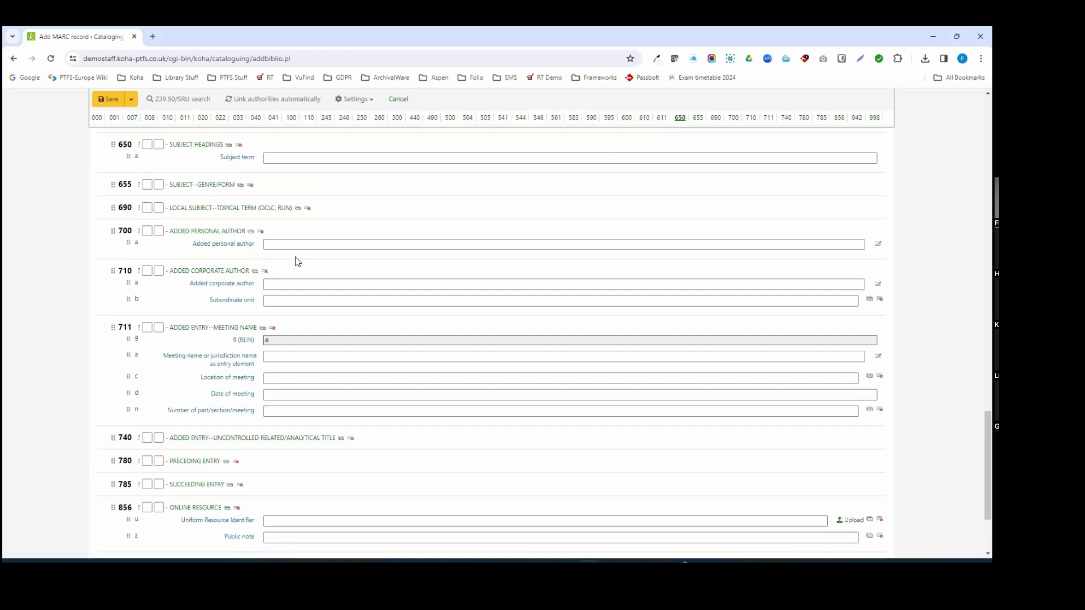
click(346, 158)
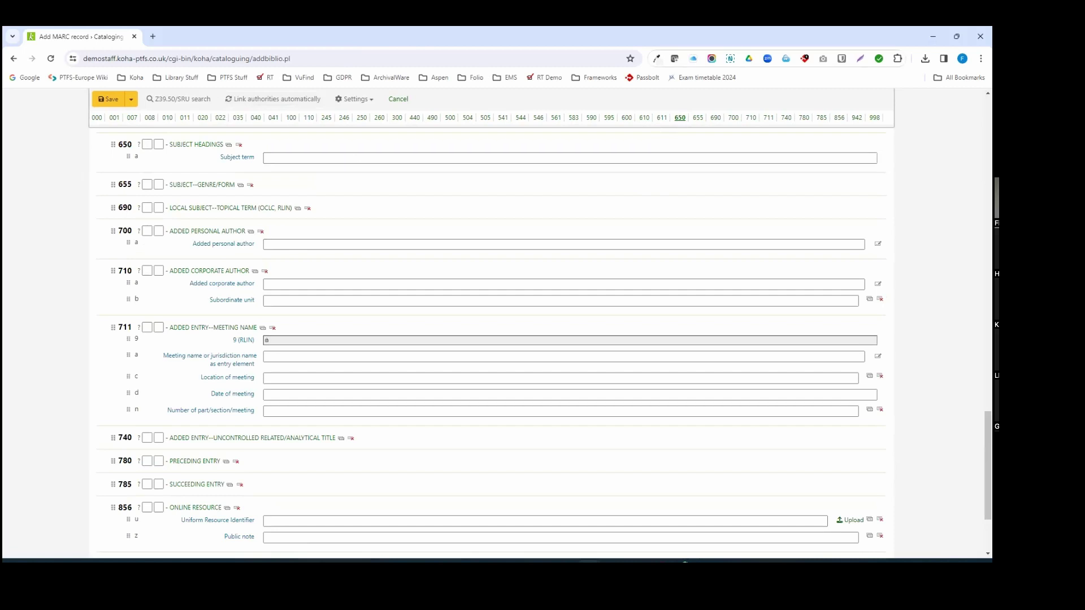
scroll(347, 156, up, 20)
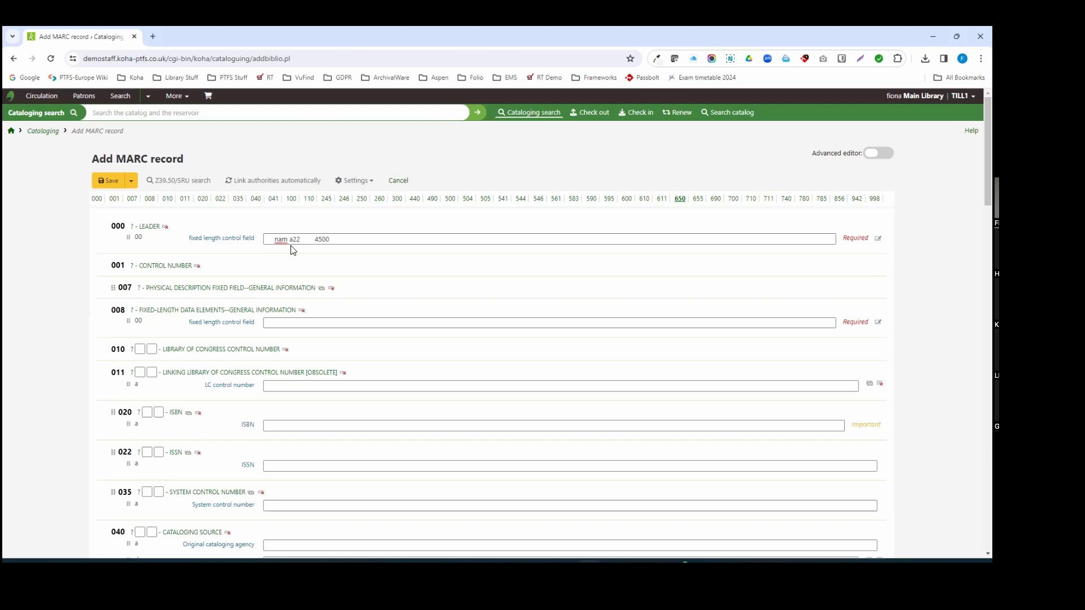
- Hide MARC tag numbers, view the MARC 21 help for field 007, then show tags again
click(370, 181)
click(370, 228)
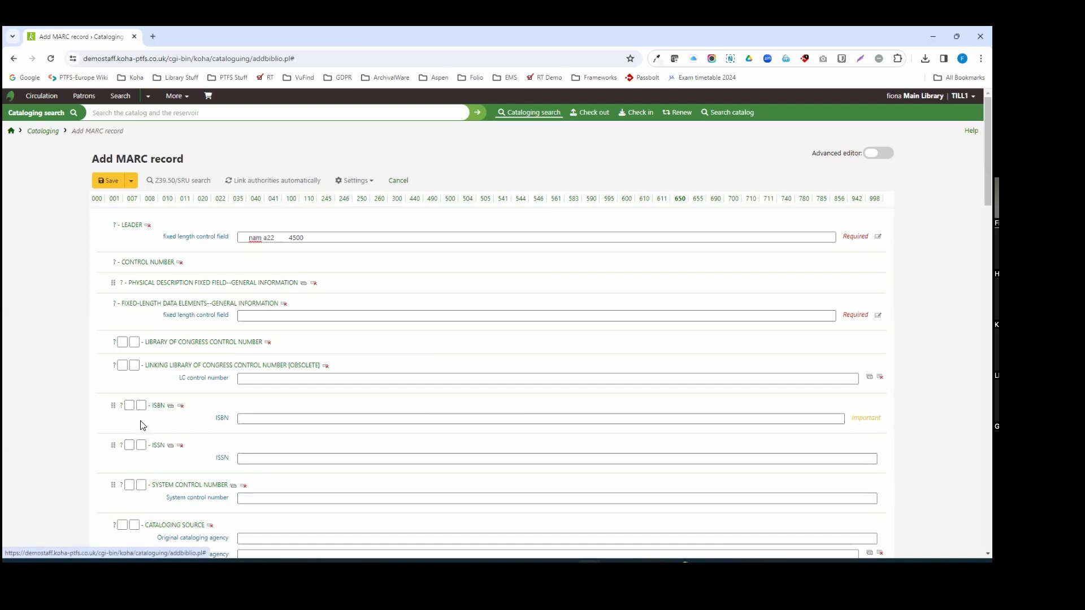
click(121, 282)
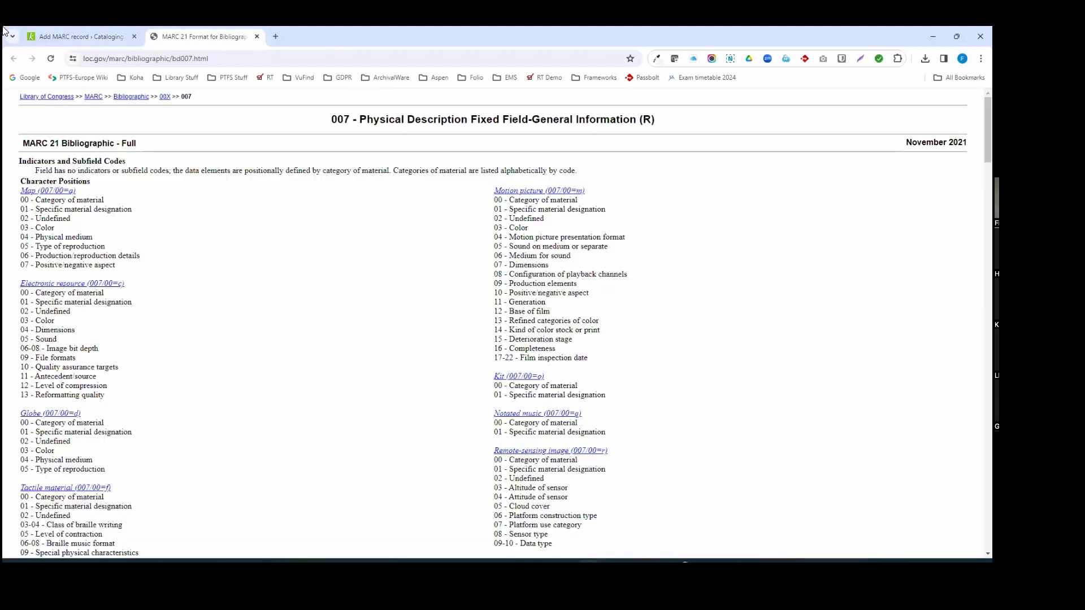
click(45, 35)
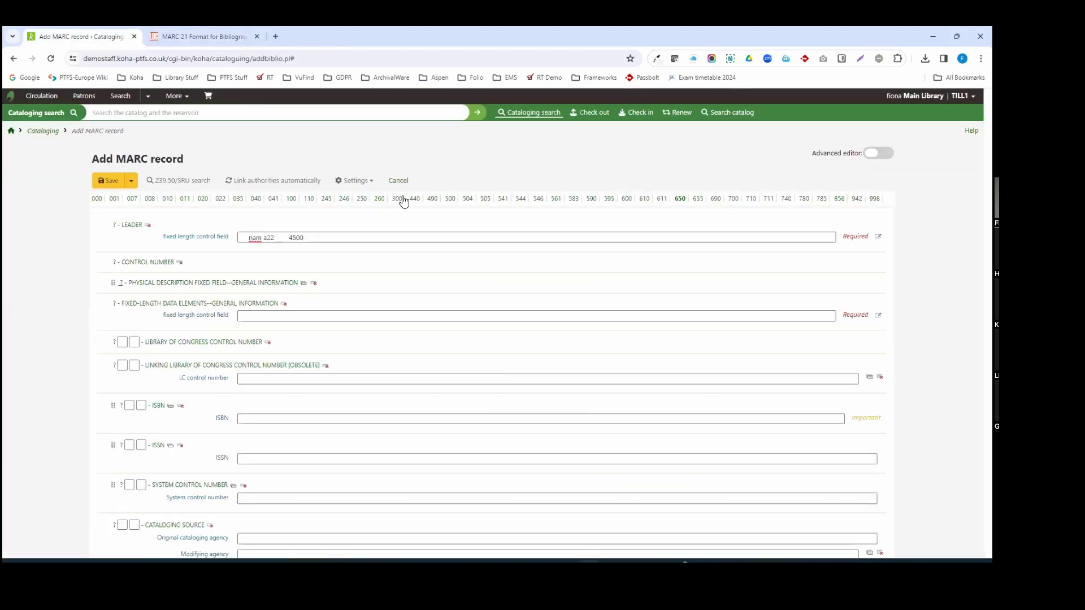
click(367, 181)
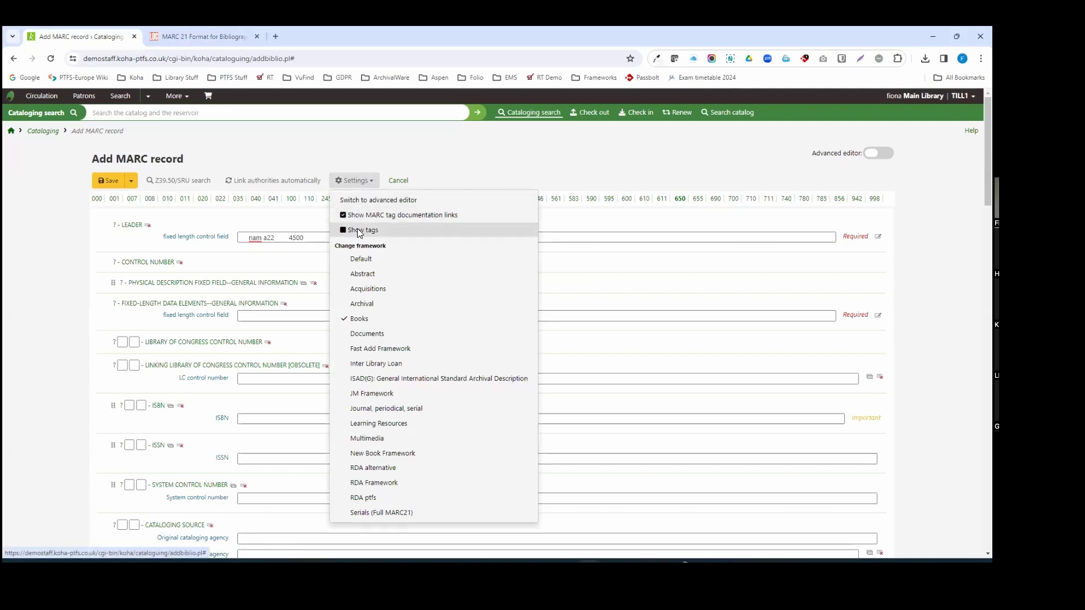
click(360, 230)
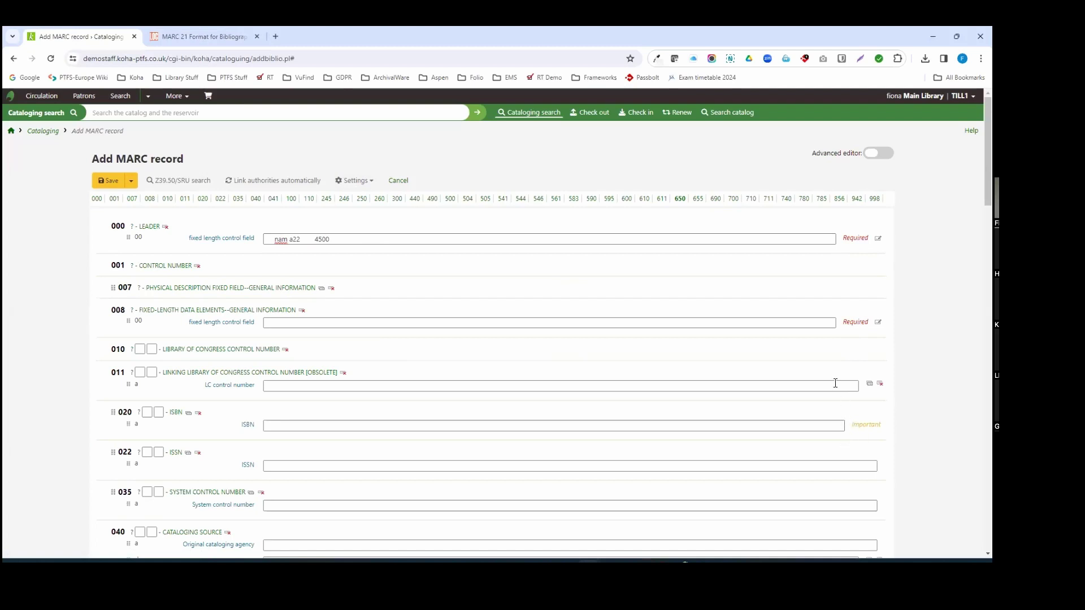
- Fill the 008 field with its default 240314b … eng d value and close the 008 builder
click(799, 321)
click(354, 323)
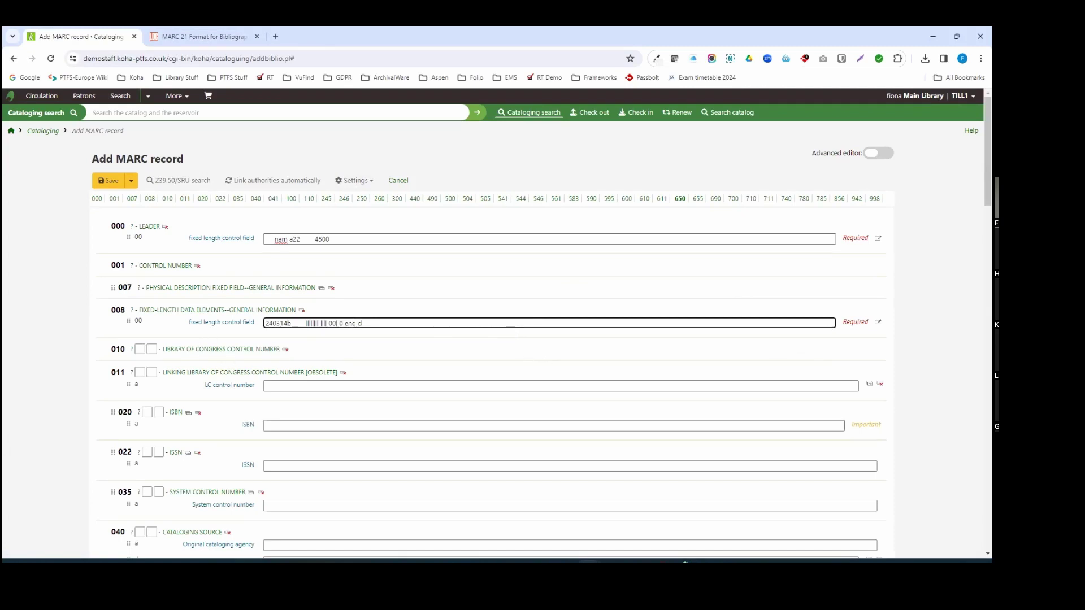
click(877, 322)
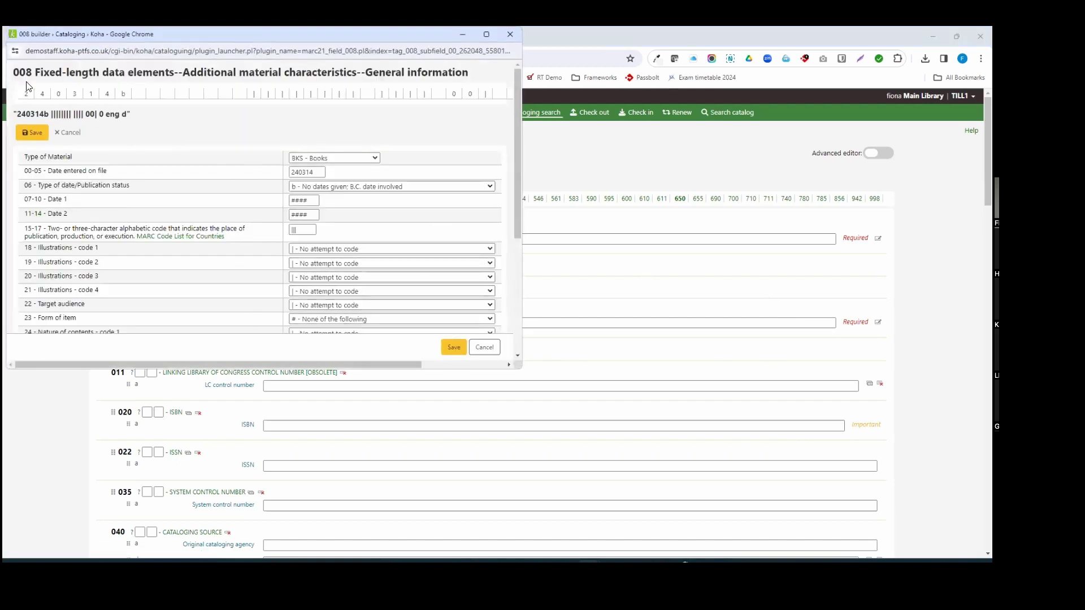
drag(243, 33, 304, 92)
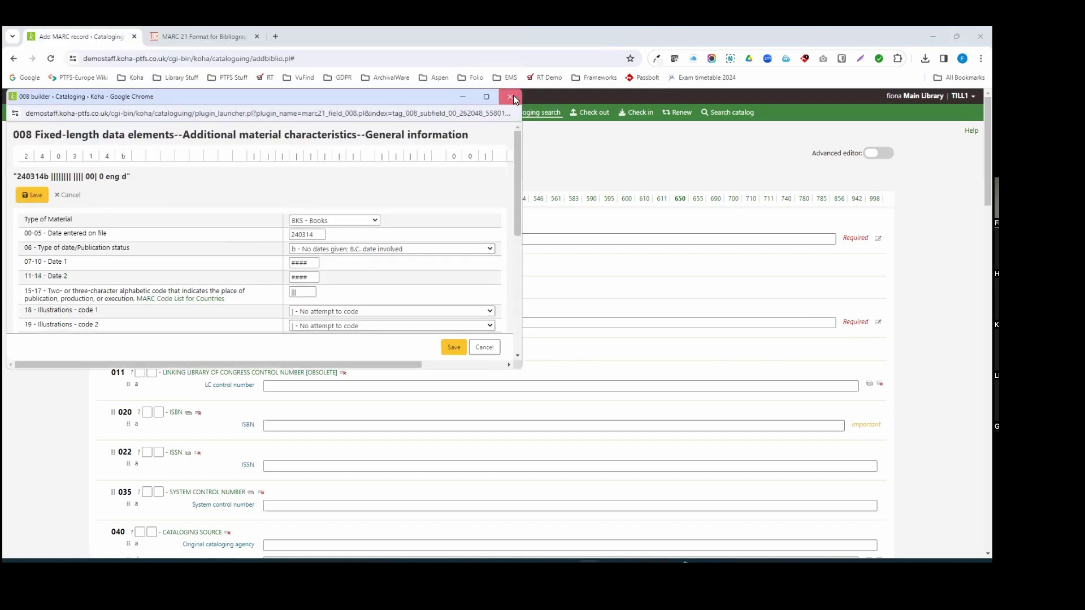
click(510, 97)
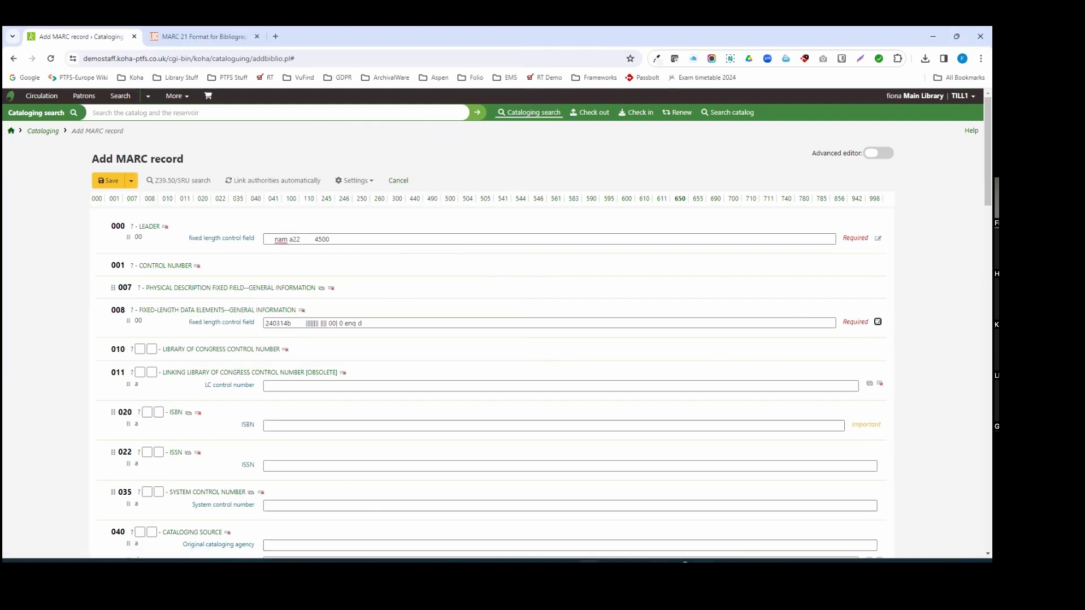
click(727, 498)
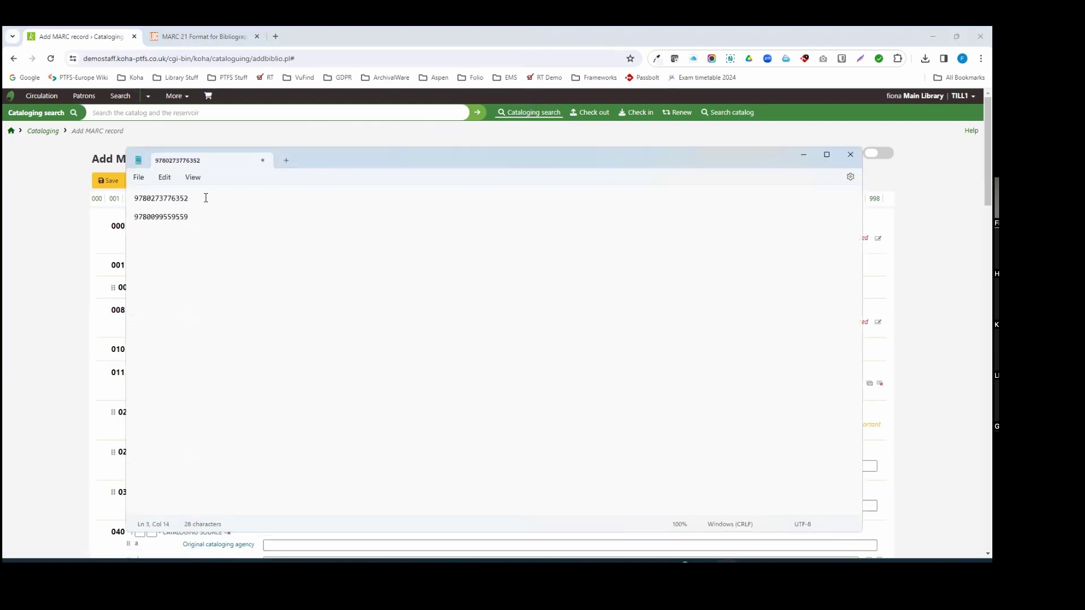
double_click(131, 198)
key(ctrl+c)
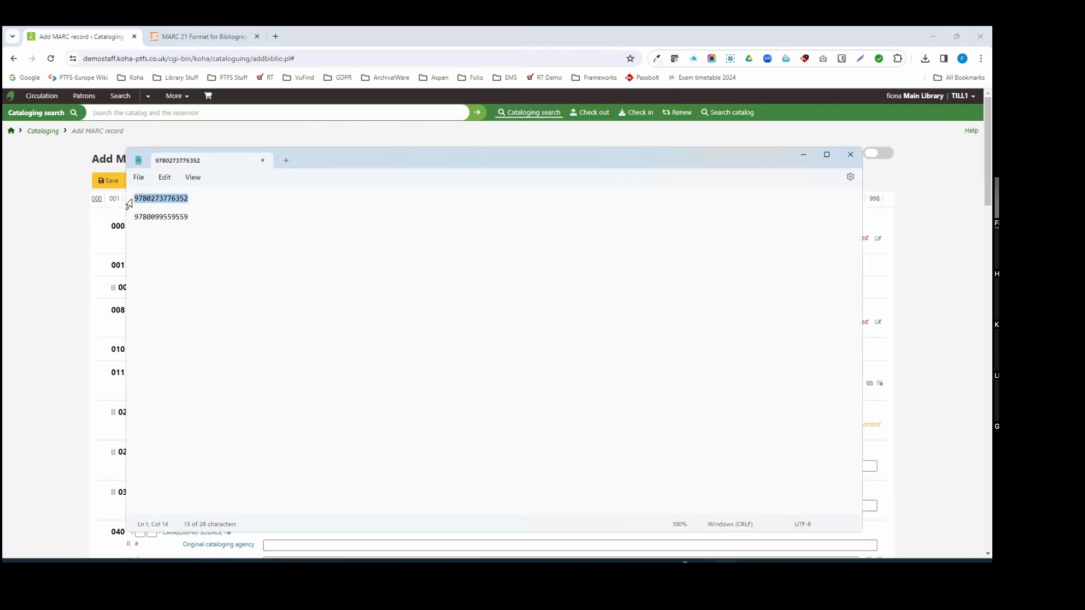
click(803, 155)
click(273, 424)
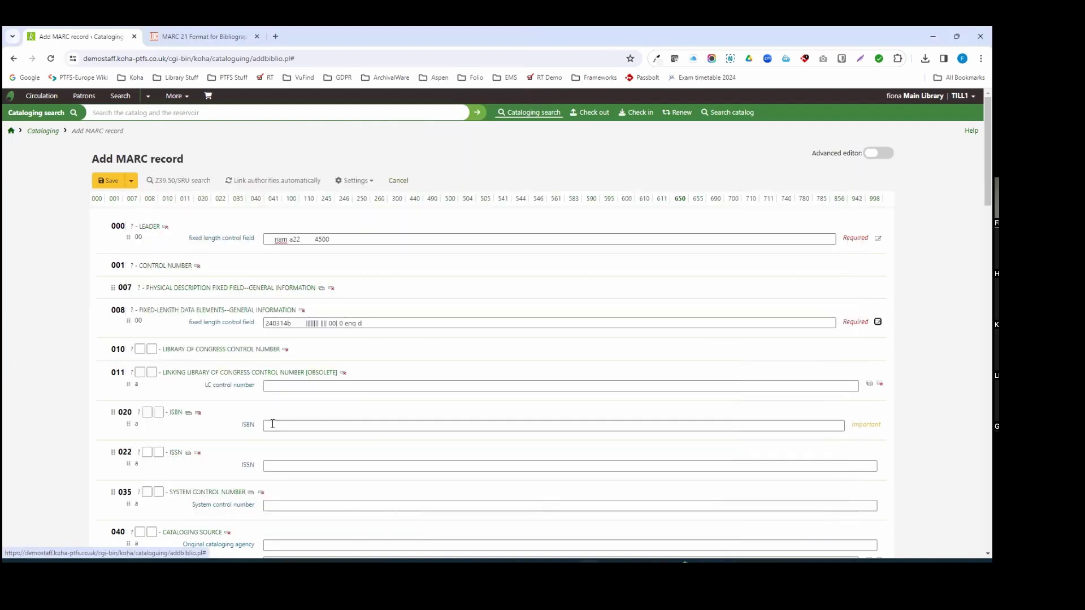
key(ctrl+v)
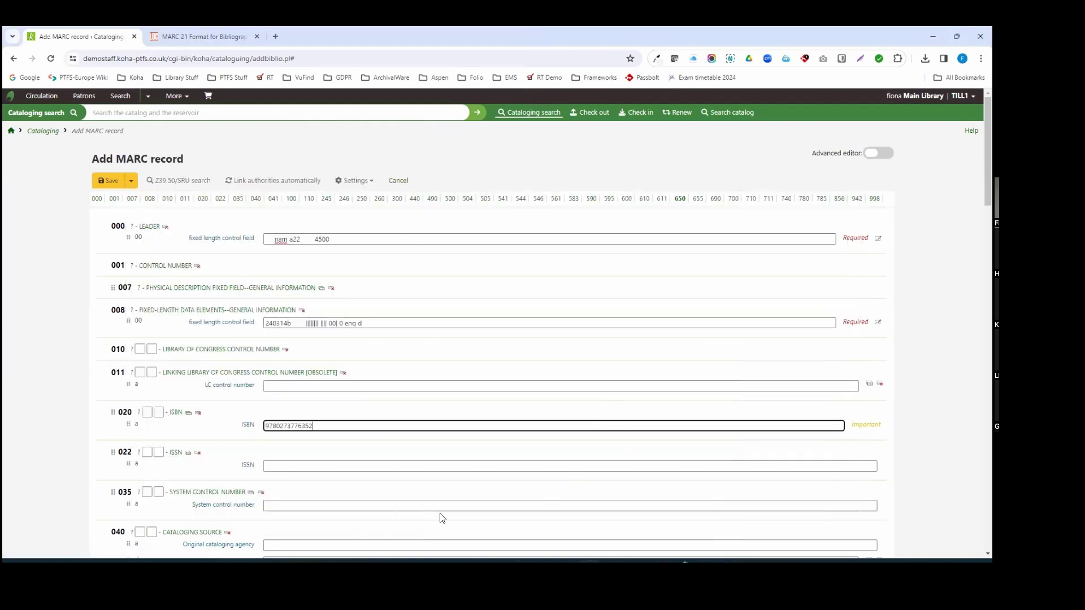
scroll(442, 518, down, 5)
click(356, 427)
- Enter the author in 110 corporate author and 'Brilliant online marketing' in the 245 title
click(357, 426)
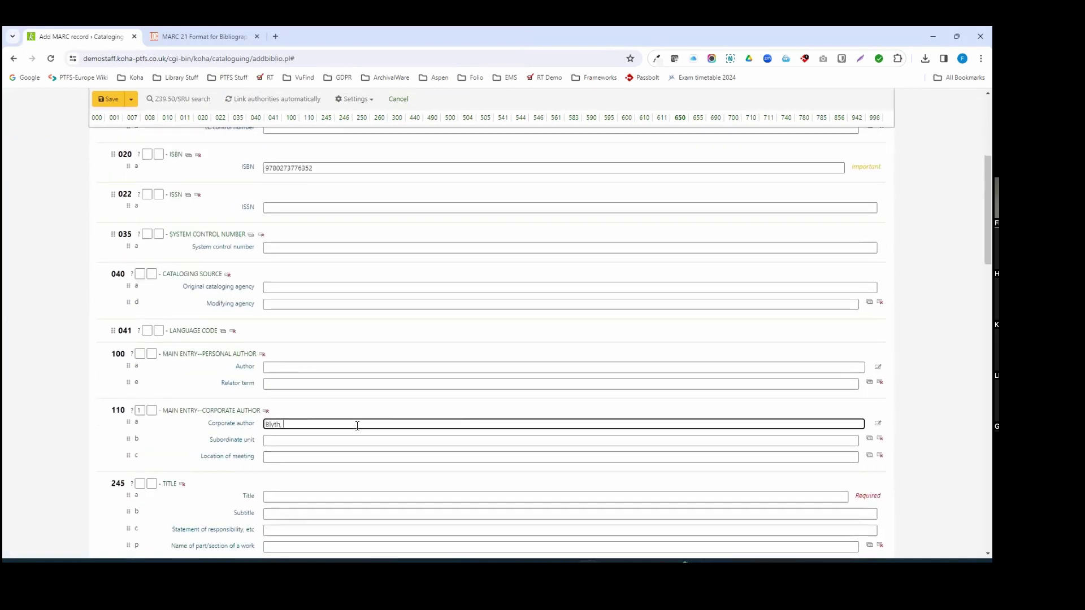
key(Tab)
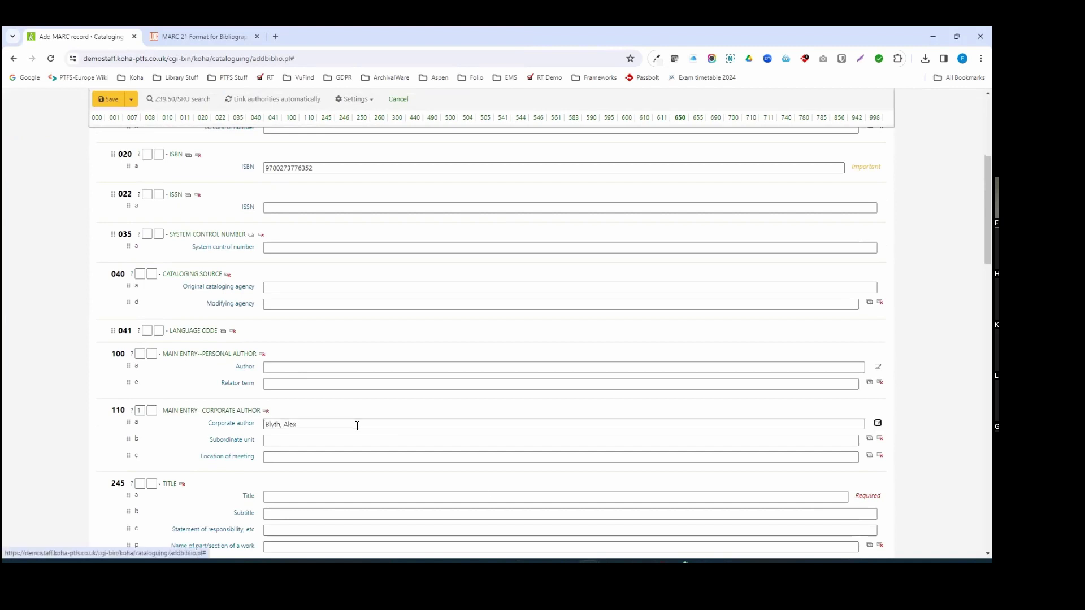
click(318, 501)
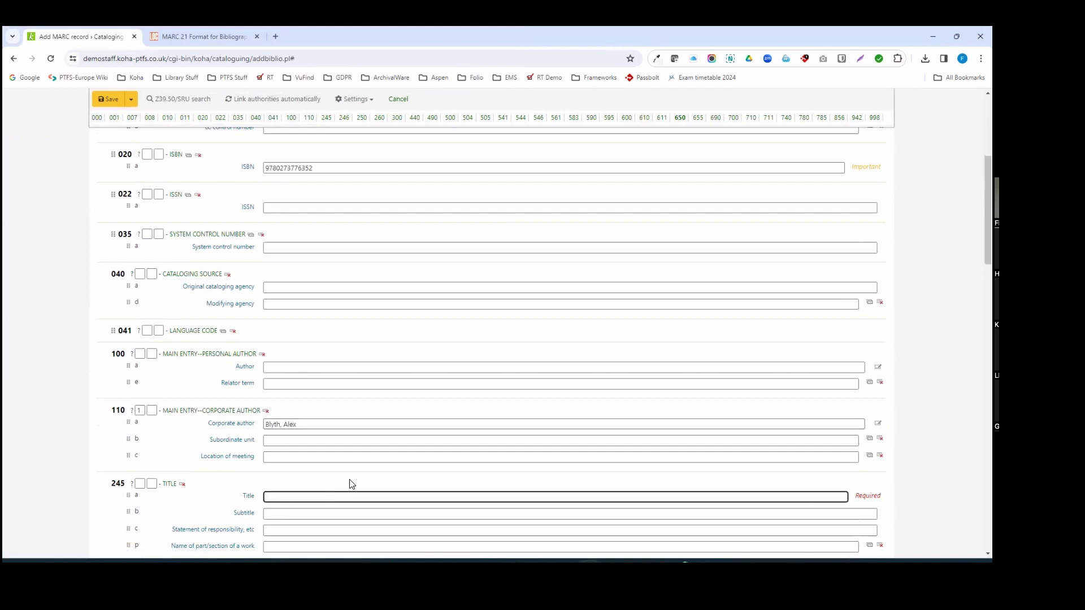
text(Brillian)
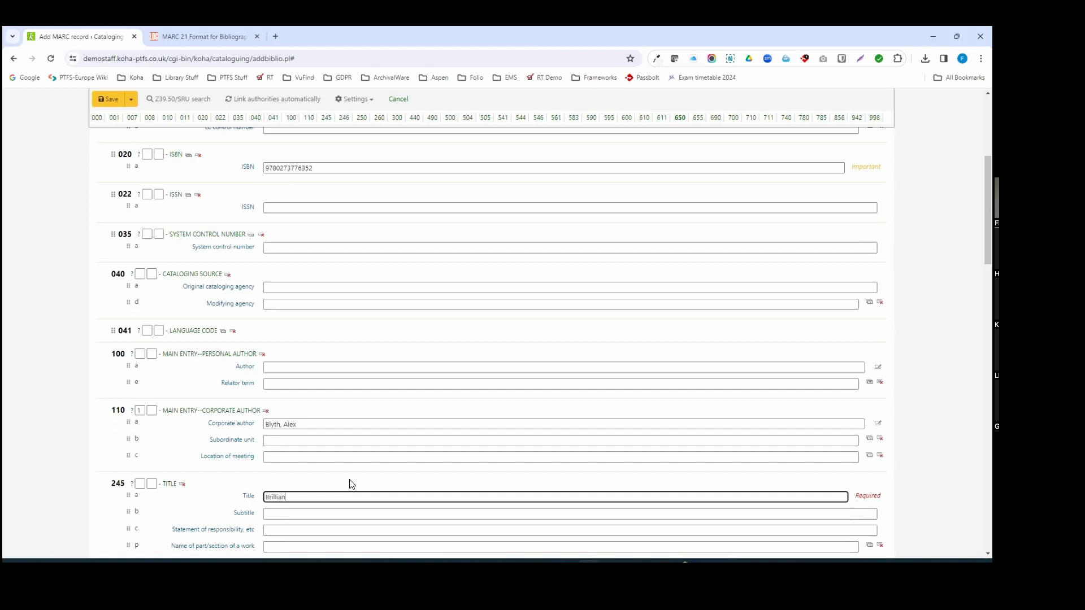
text(t online marketing)
scroll(586, 479, up, 3)
scroll(586, 478, down, 2)
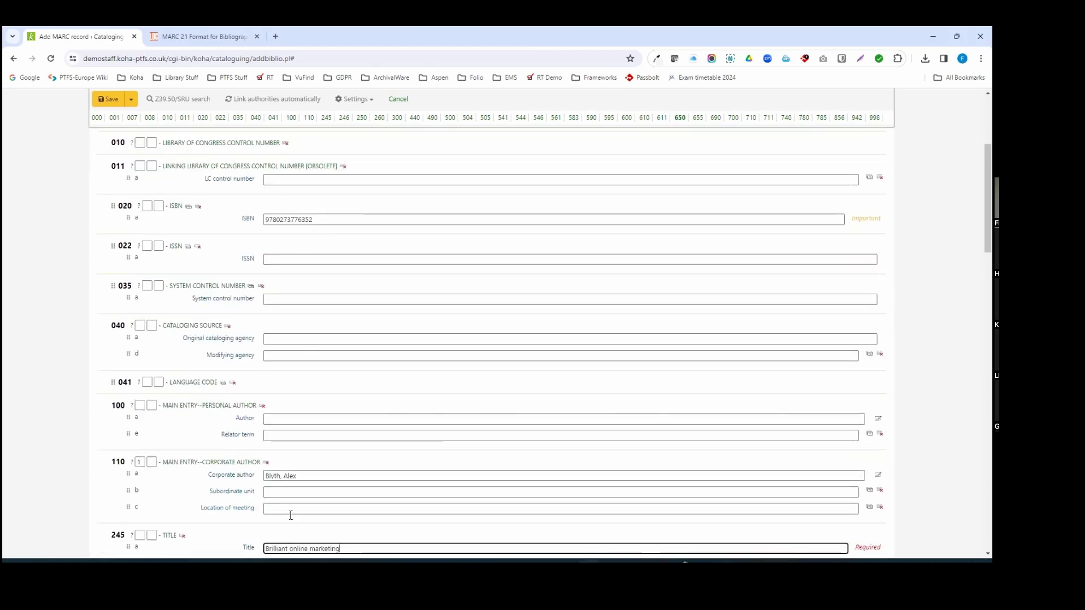
- Save the record and, despite the duplicate warning, keep it as new record #77371
click(109, 100)
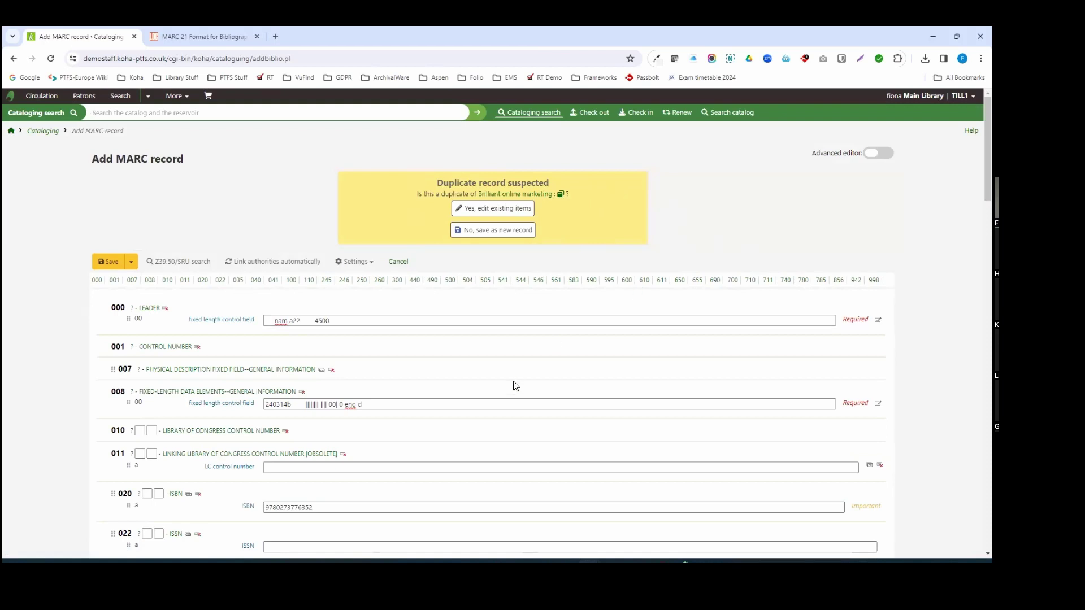
scroll(310, 412, down, 2)
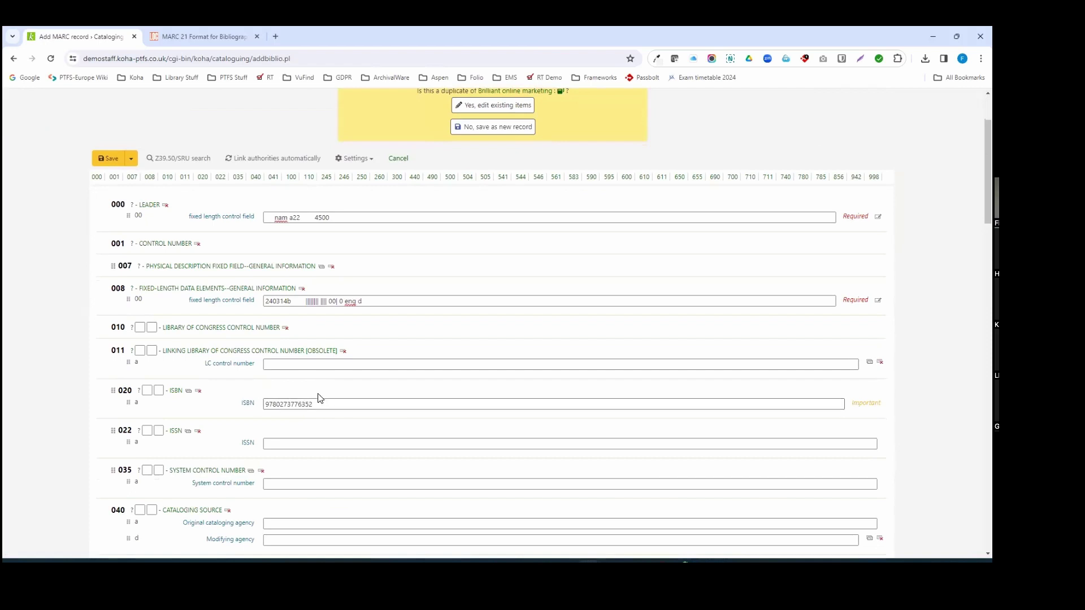
scroll(356, 398, down, 1)
scroll(370, 392, up, 3)
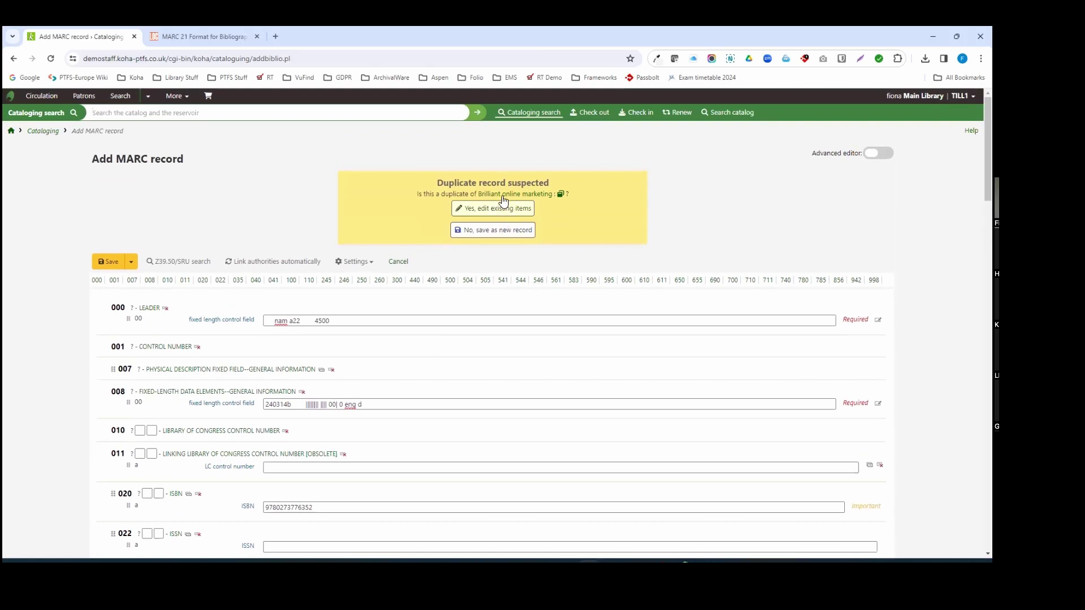
click(503, 233)
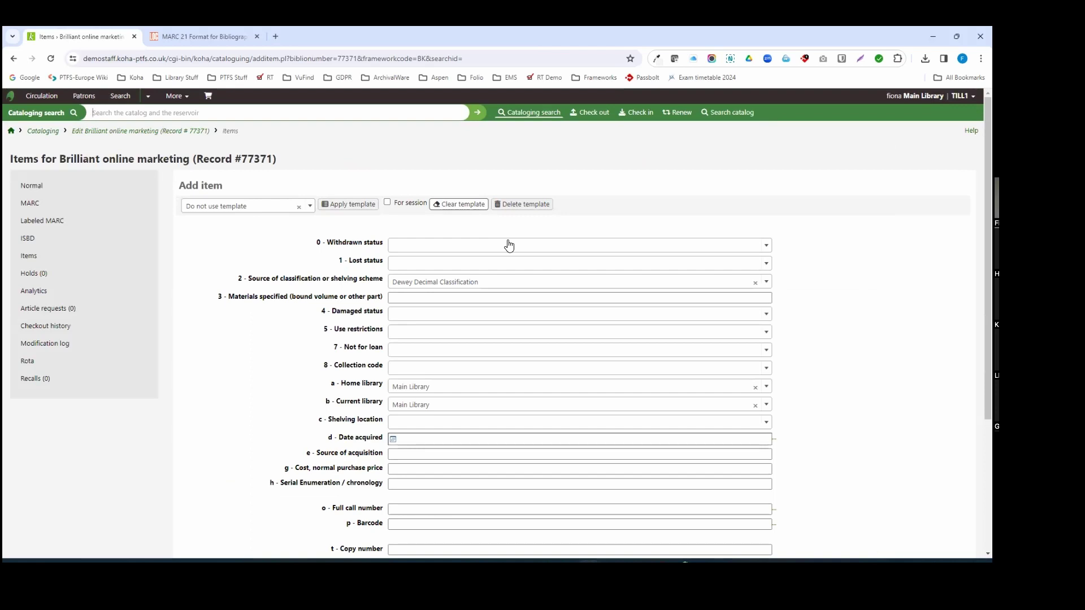
- Add a Book item at Main Library, General Shelves, with auto-generated barcode MAIN24030009
click(565, 298)
click(460, 391)
key(Return)
scroll(460, 390, down, 2)
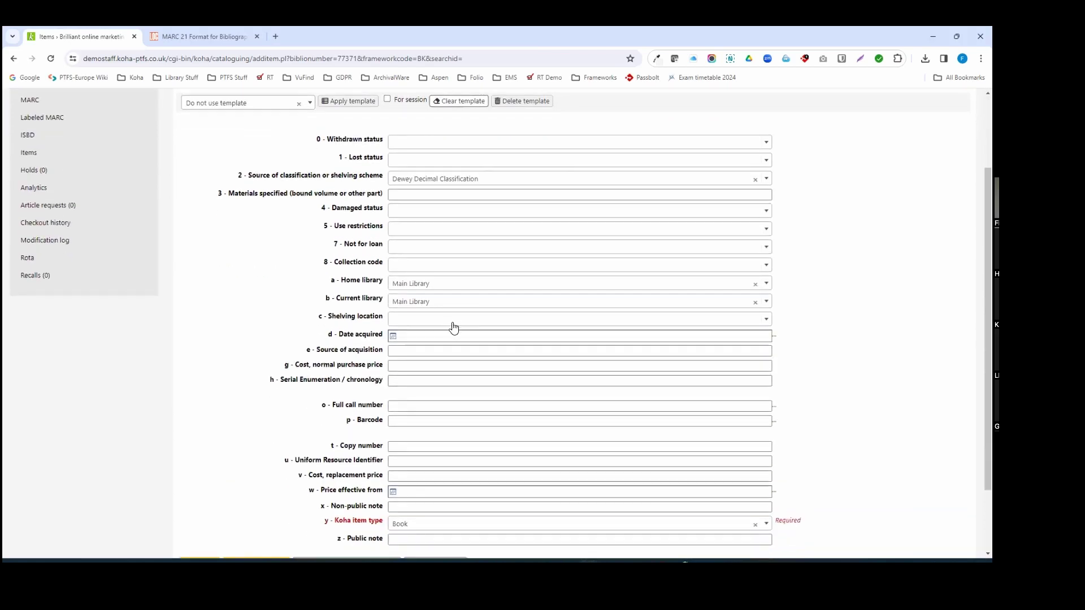
click(456, 321)
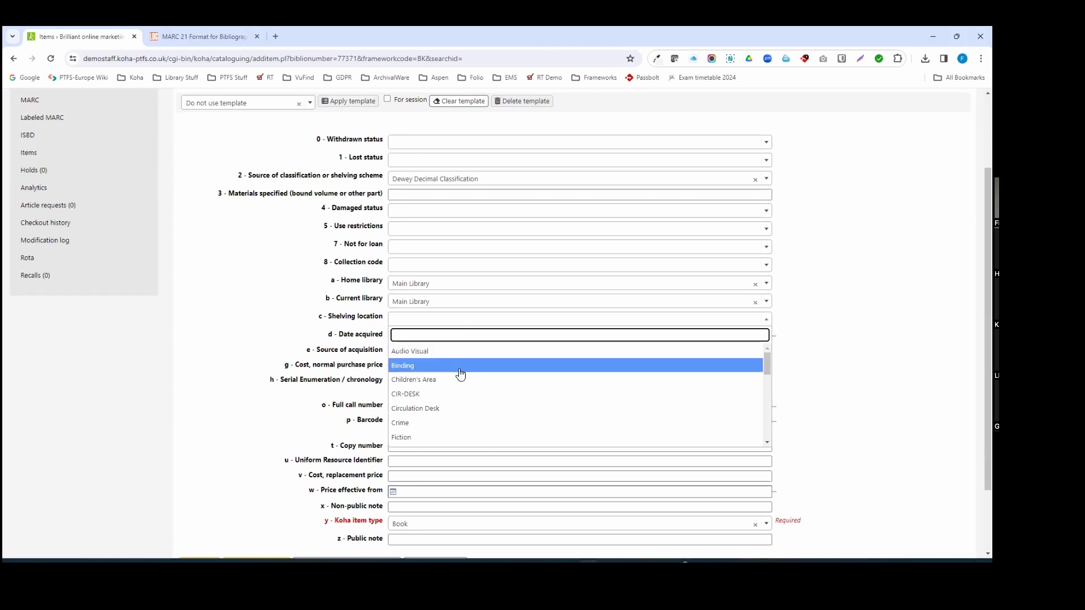
scroll(461, 399, down, 1)
click(449, 414)
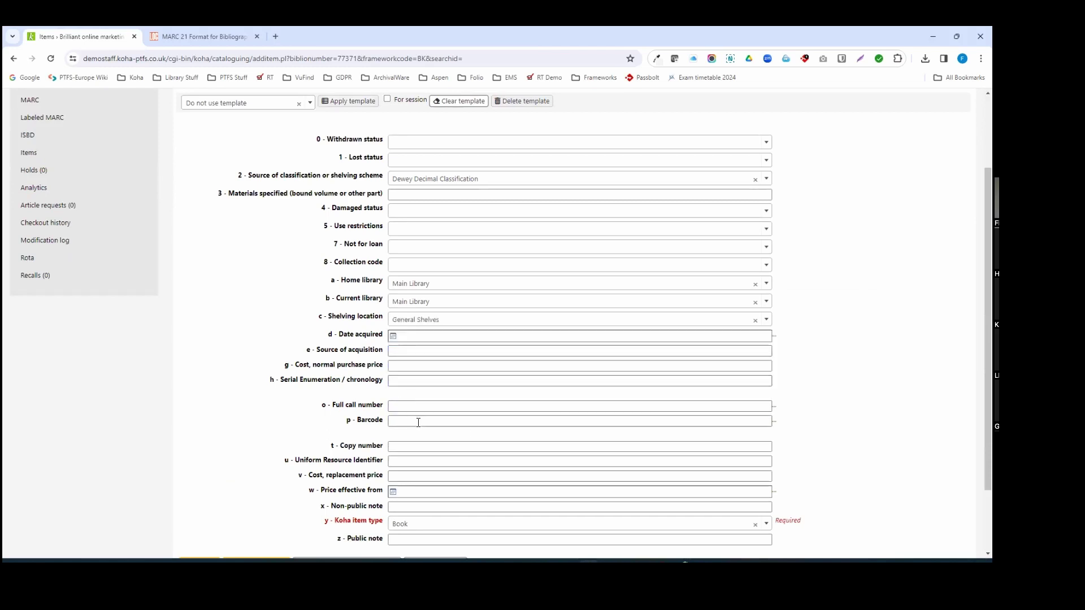
click(464, 424)
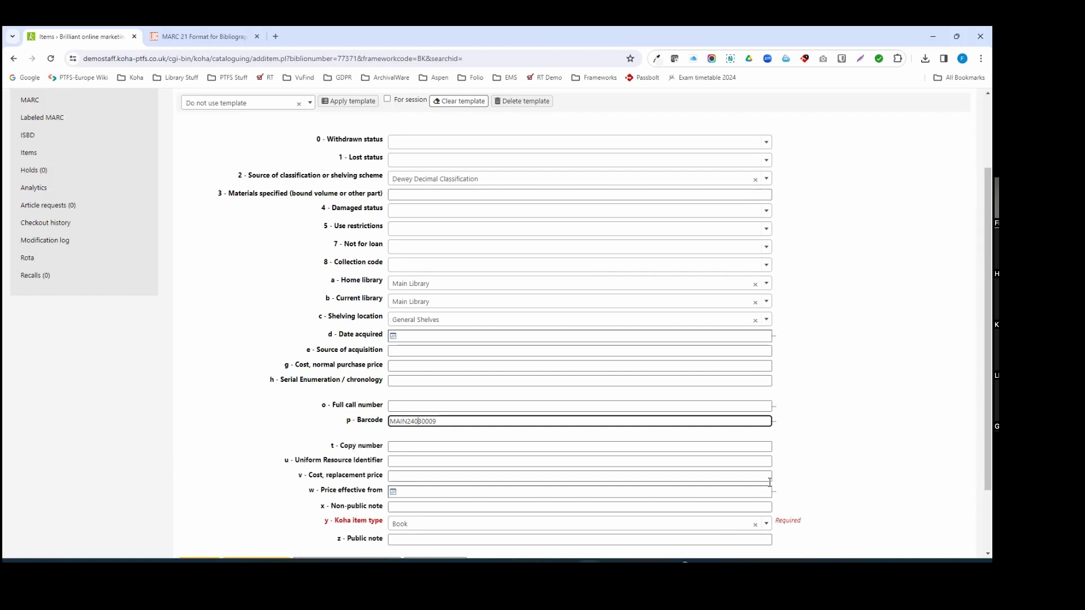
scroll(763, 473, down, 2)
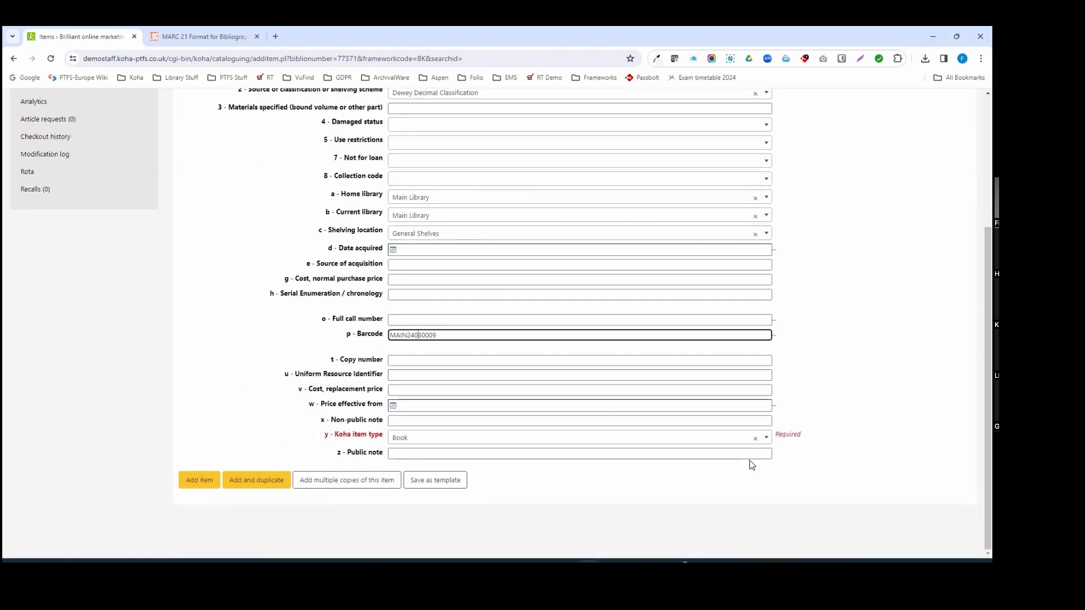
scroll(635, 438, up, 4)
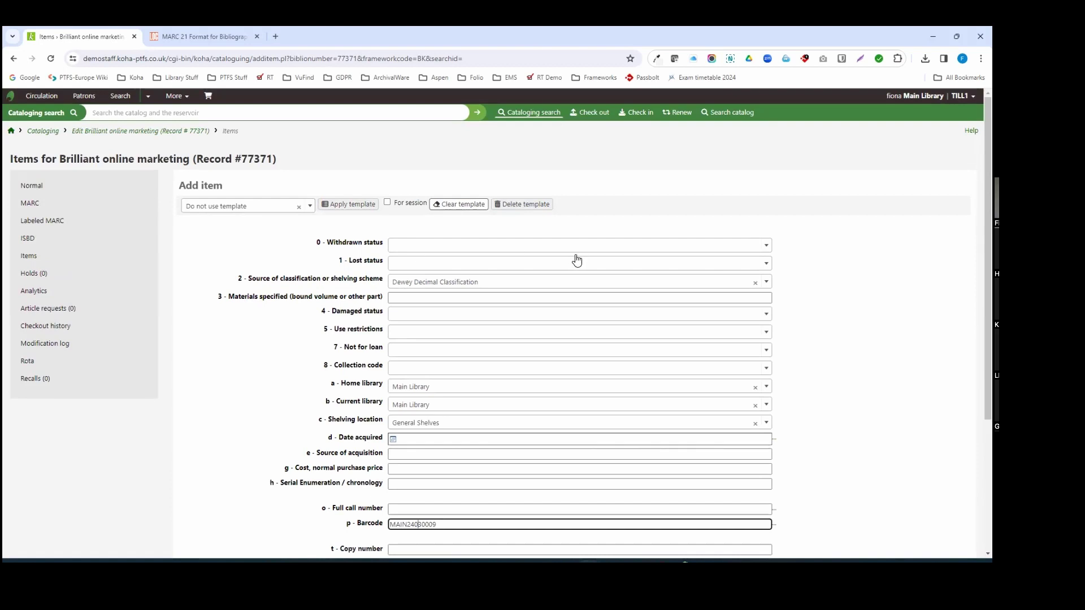
scroll(567, 271, down, 3)
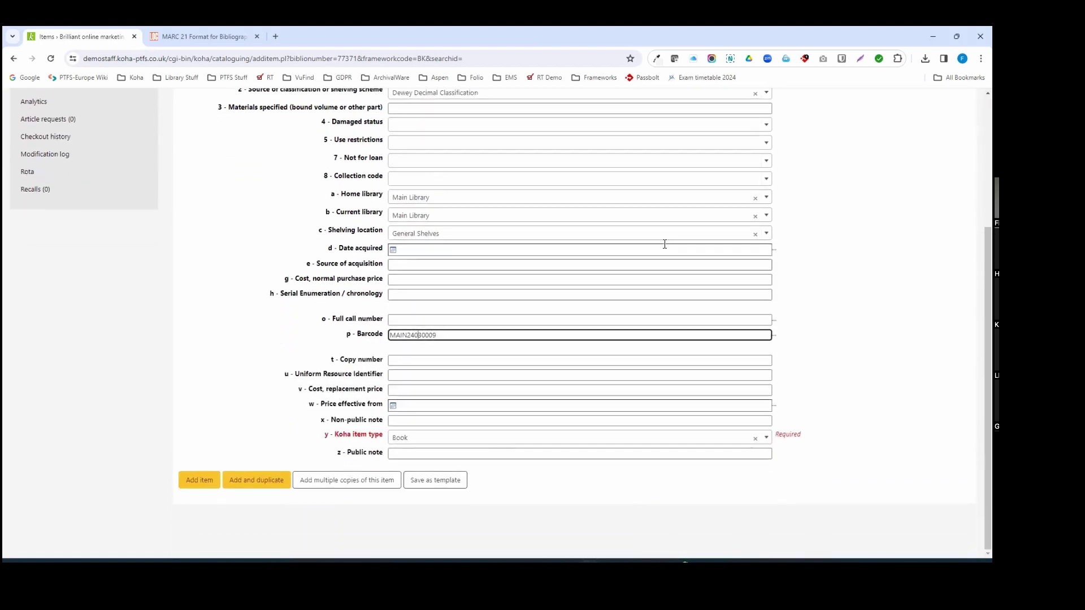
click(210, 480)
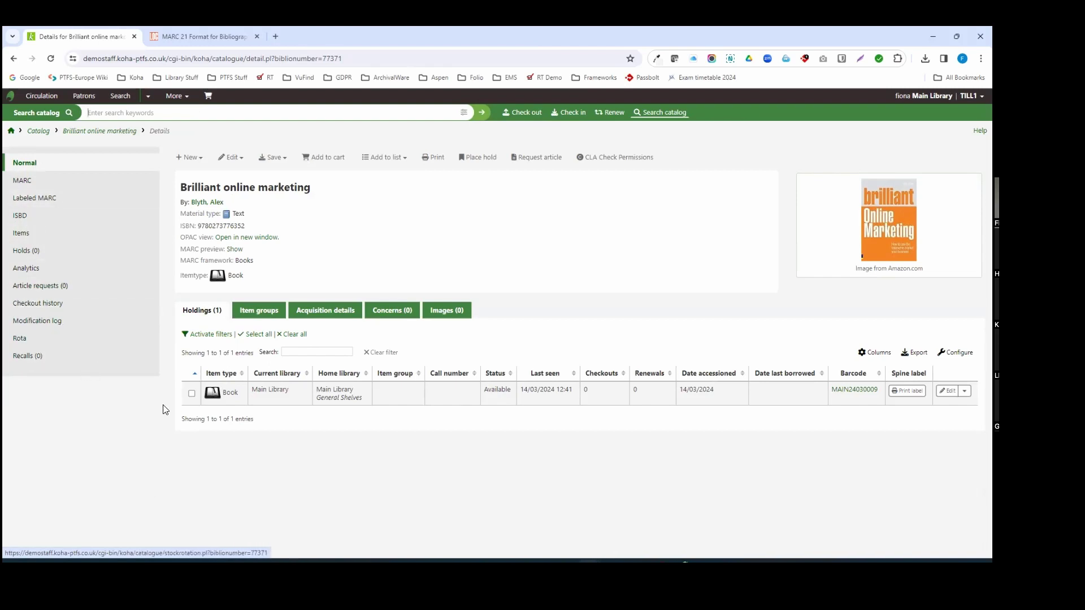
- Check the Edit options for 'Brilliant online marketing' and close them without making any change
click(243, 158)
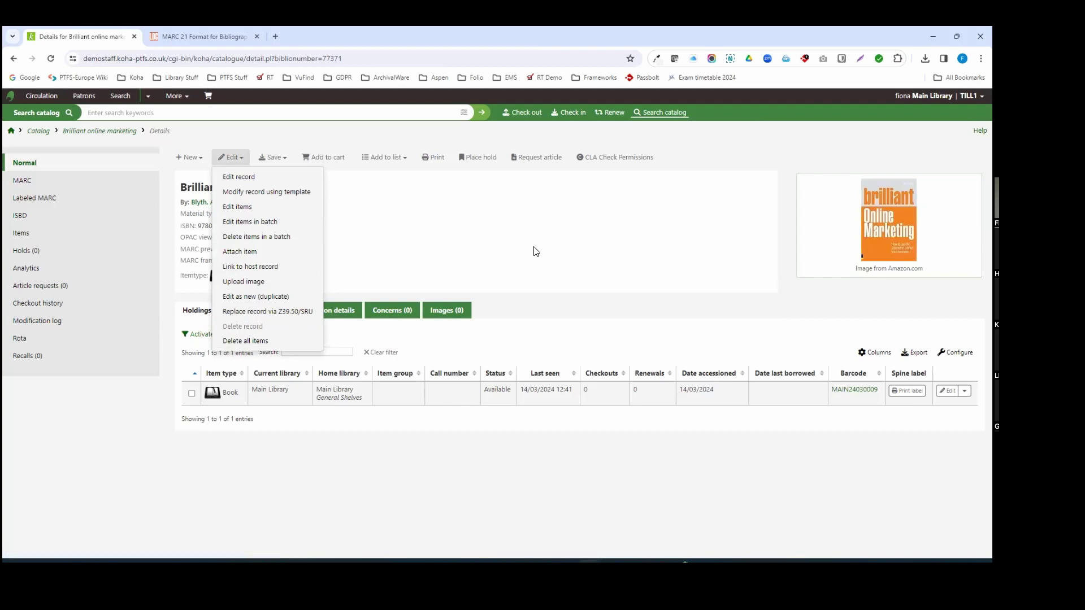
click(176, 294)
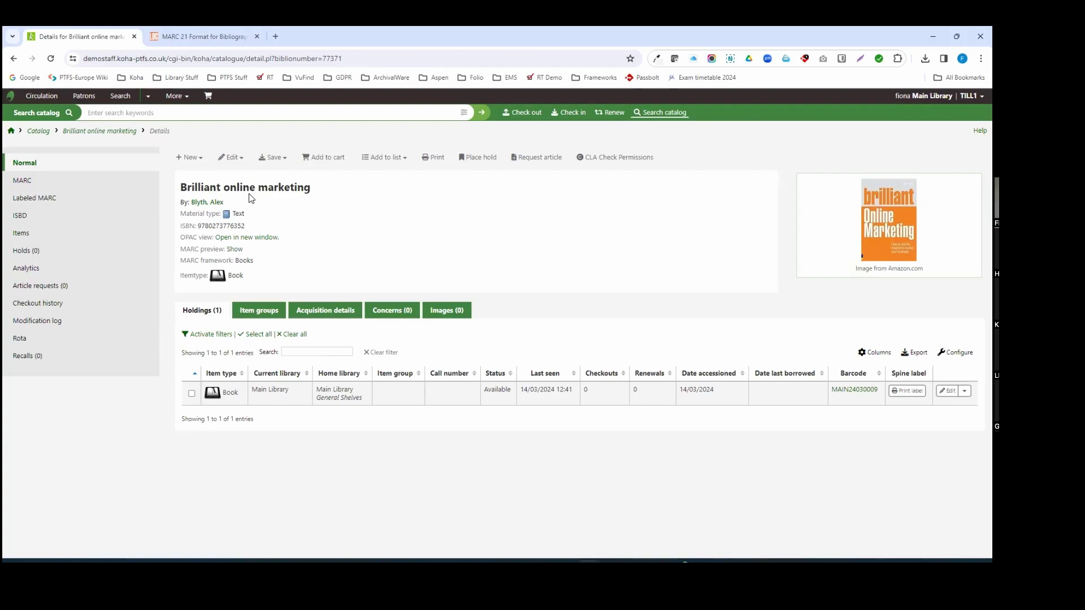
- From the Cataloging home page, start a new Books-framework record via Z39.50/SRU search
click(39, 131)
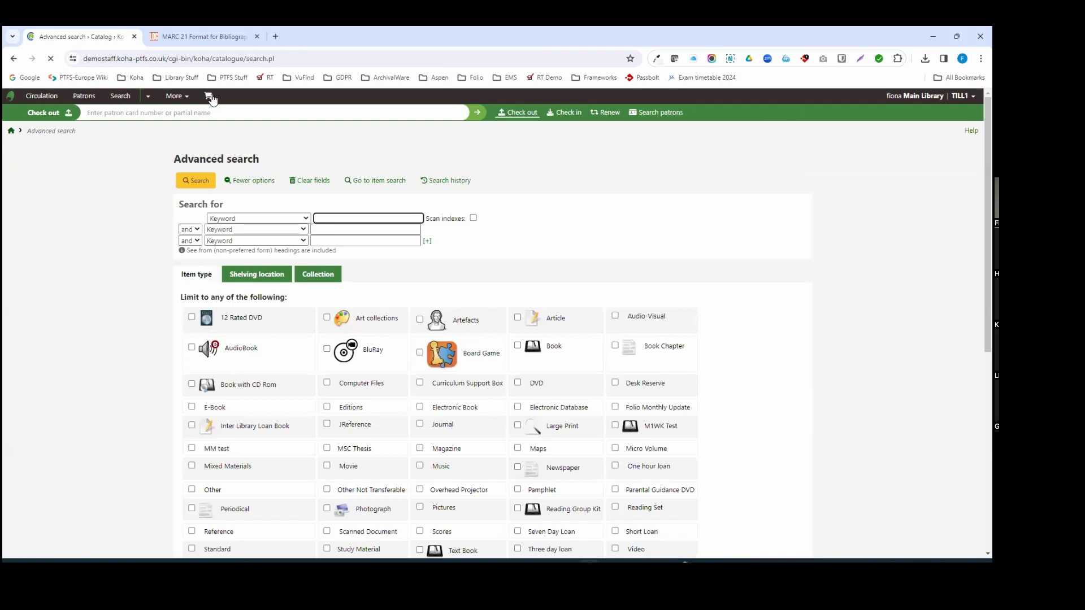
click(177, 97)
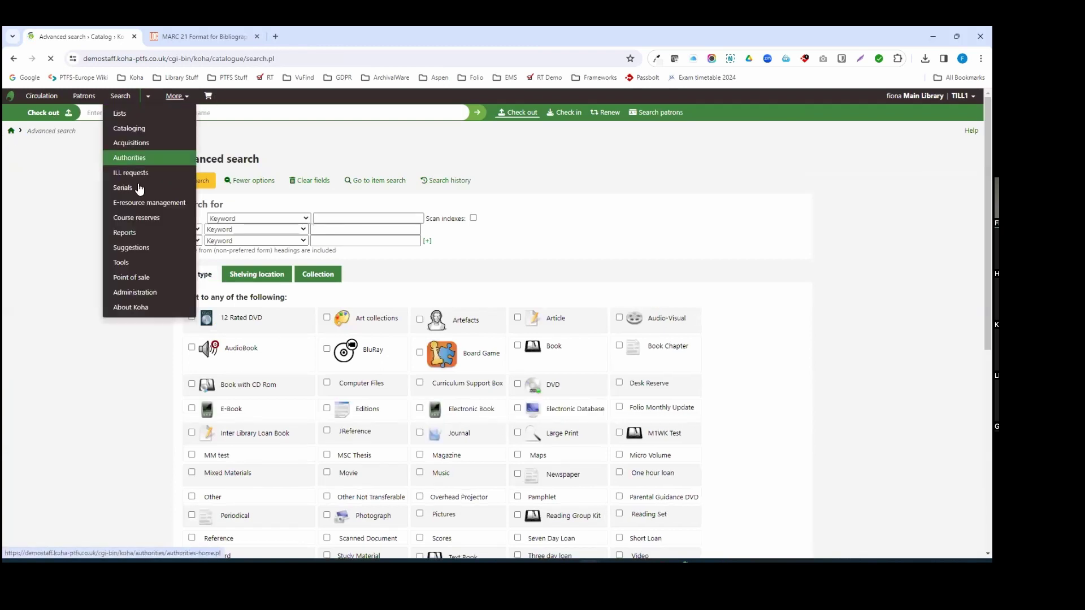
click(161, 131)
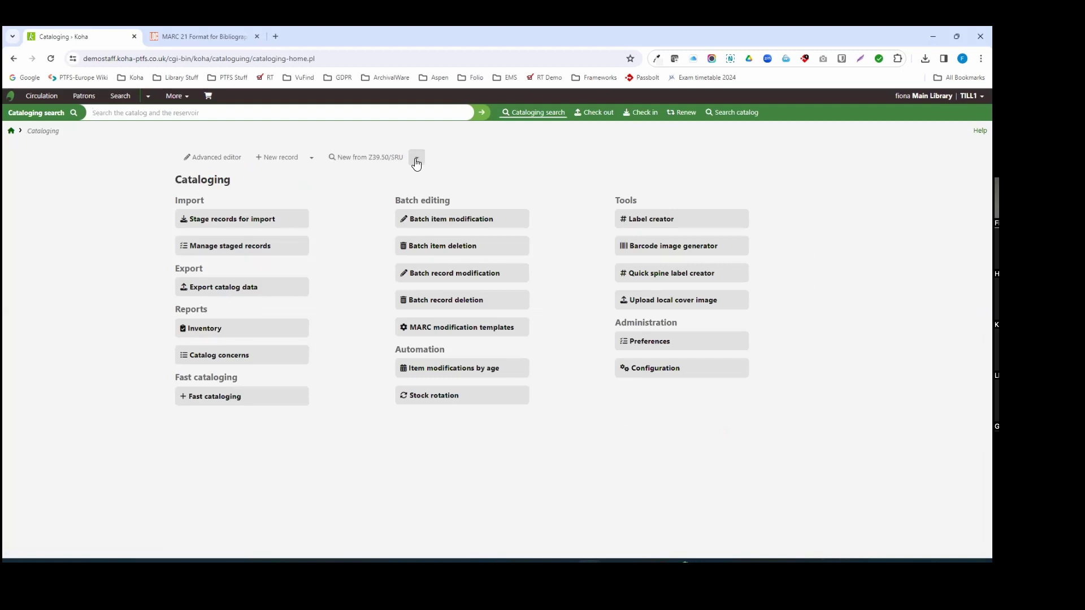
click(416, 161)
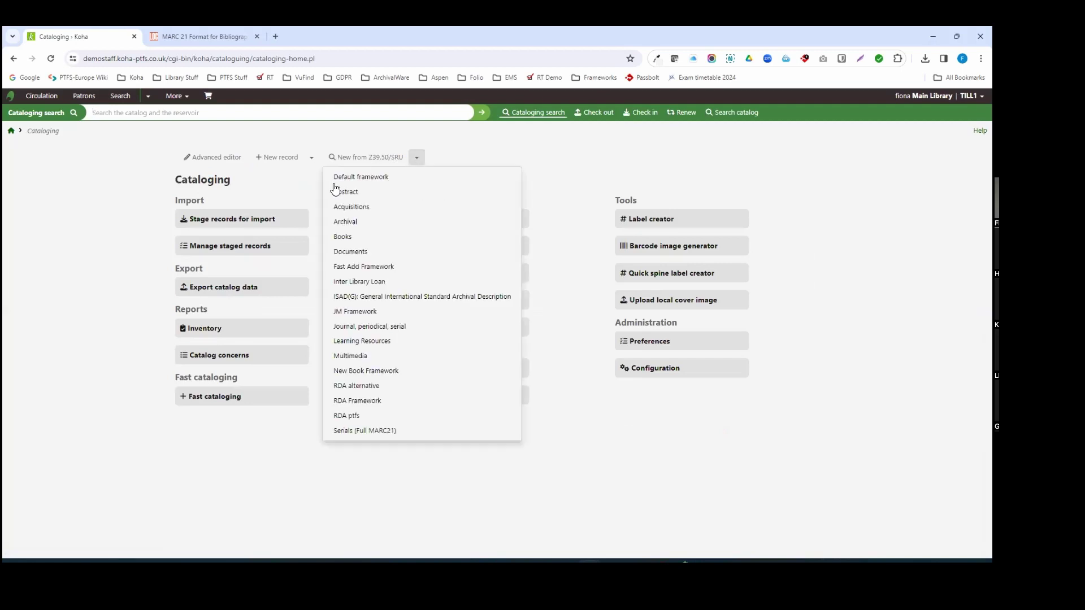
click(351, 236)
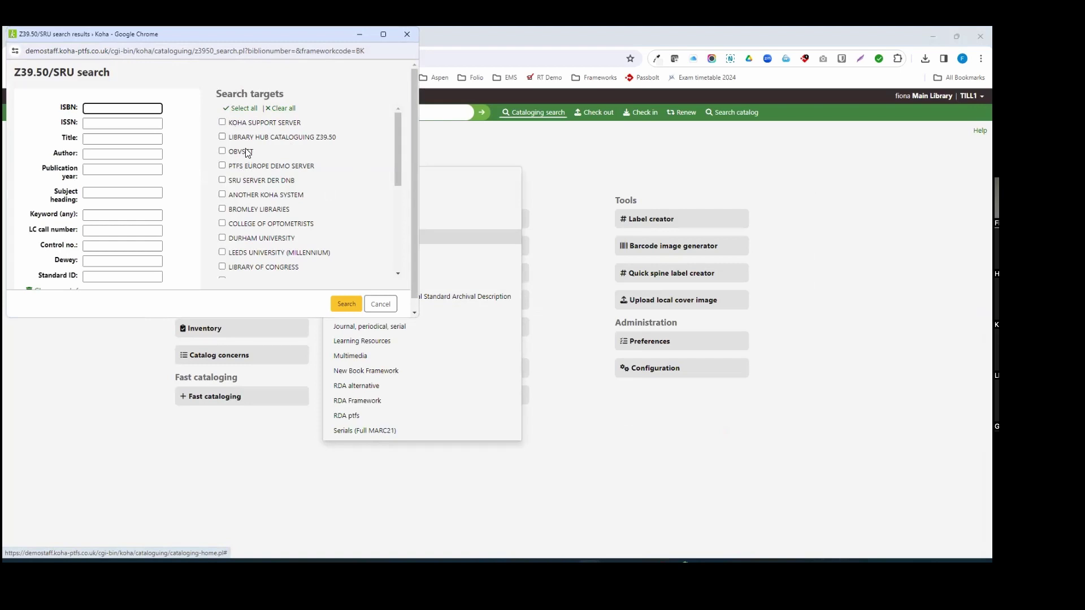
- Add National Library of Scotland and Library of Congress as Z39.50 search targets
scroll(314, 163, down, 2)
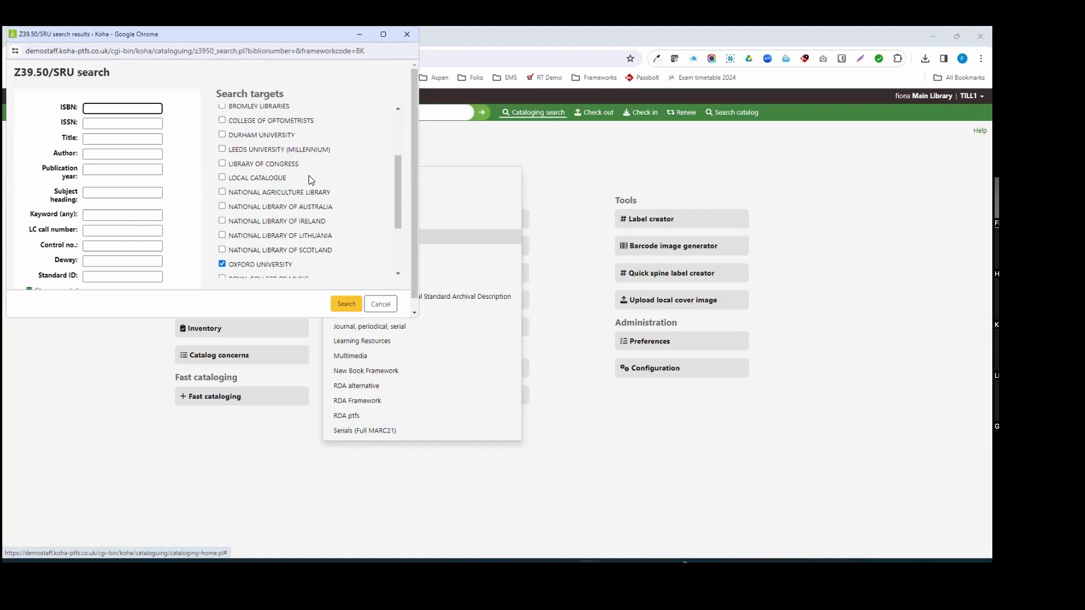
scroll(309, 180, down, 2)
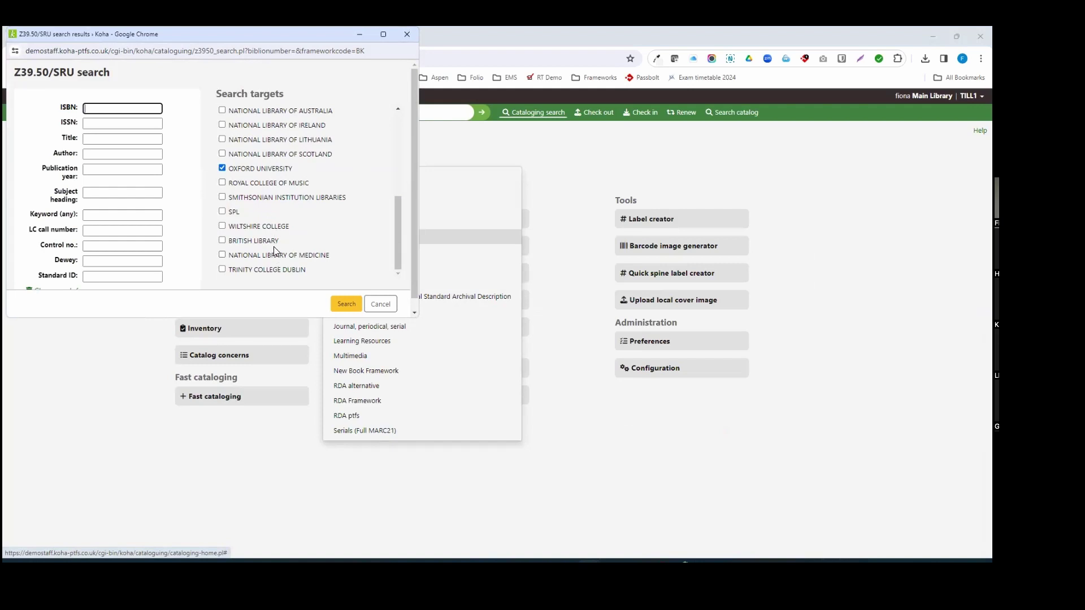
scroll(247, 169, down, 1)
scroll(237, 166, up, 1)
click(223, 154)
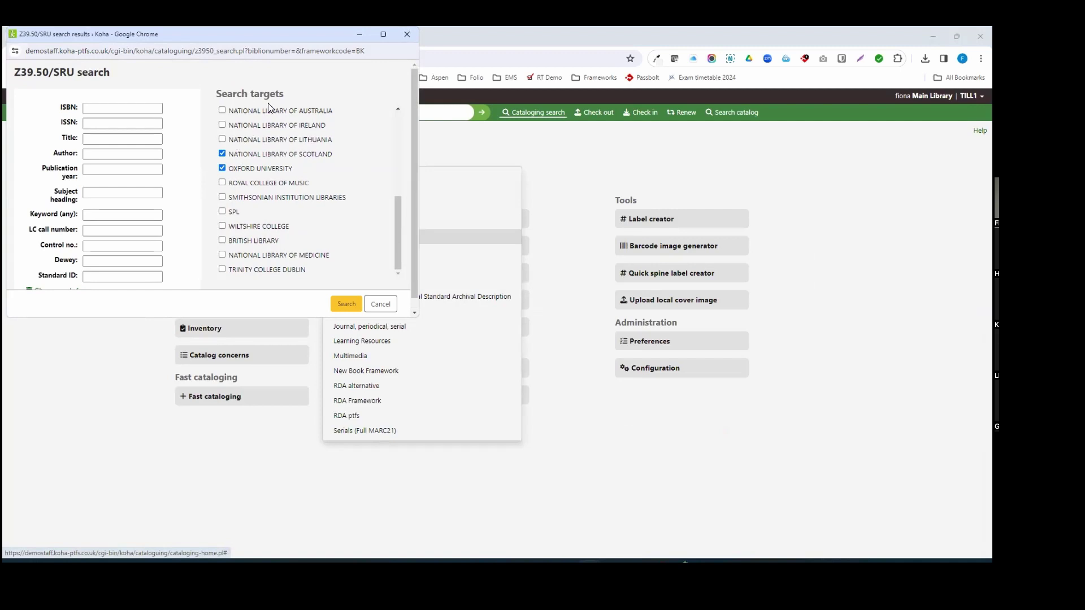
scroll(263, 142, up, 4)
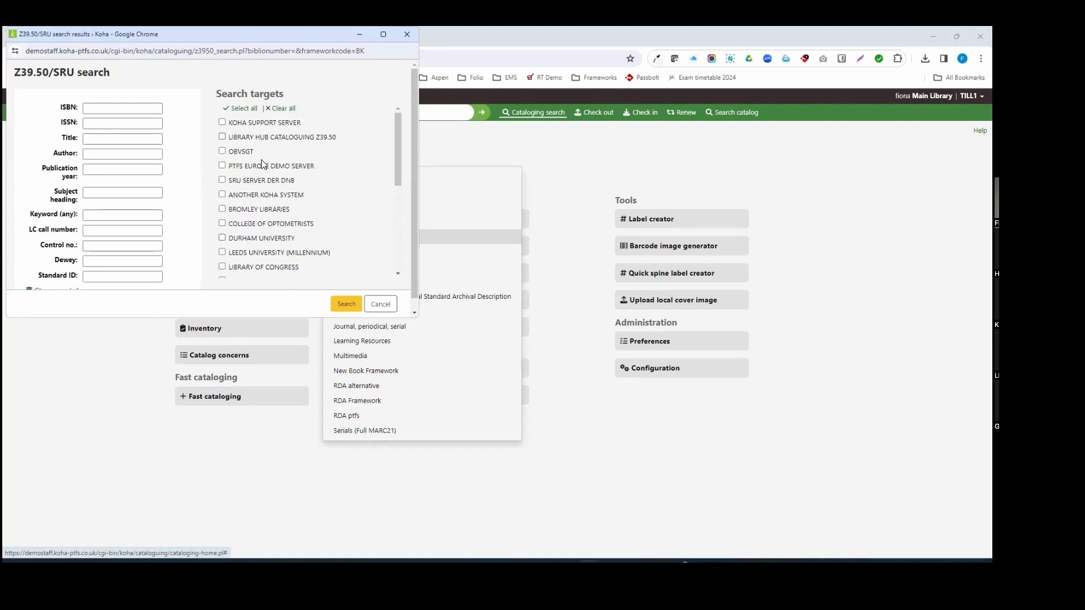
scroll(227, 224, down, 2)
click(222, 215)
mouse_move(725, 561)
click(725, 514)
drag(134, 218, 196, 225)
key(ctrl+c)
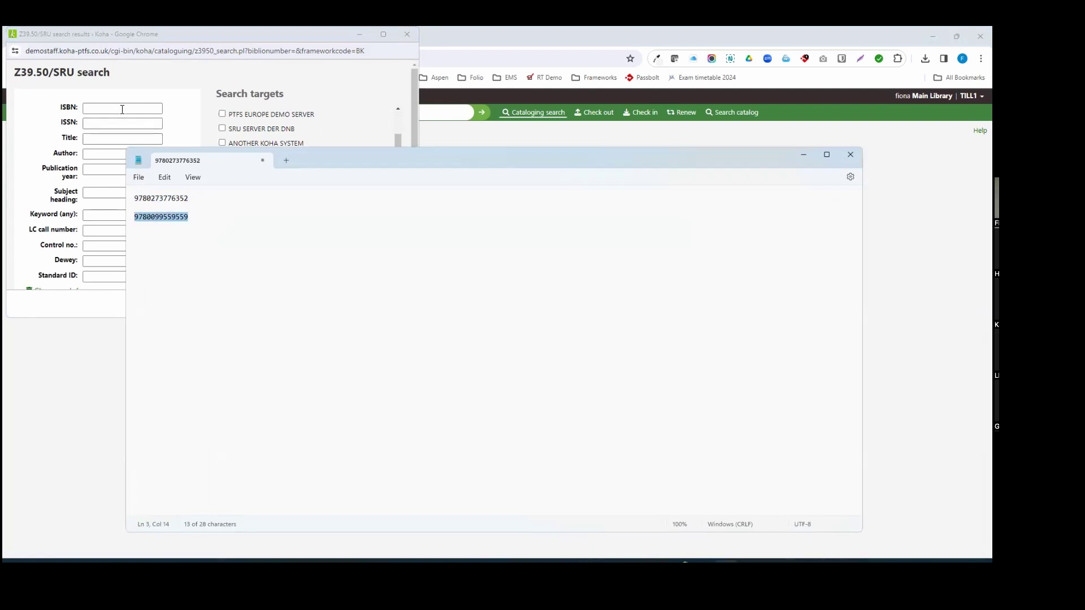
click(121, 108)
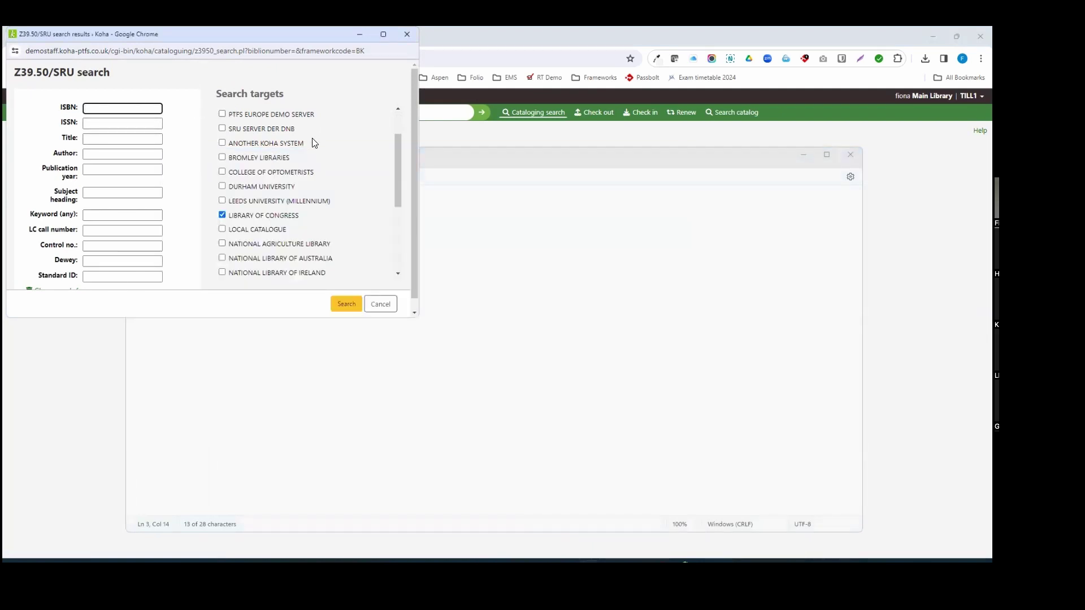
key(ctrl+v)
click(347, 304)
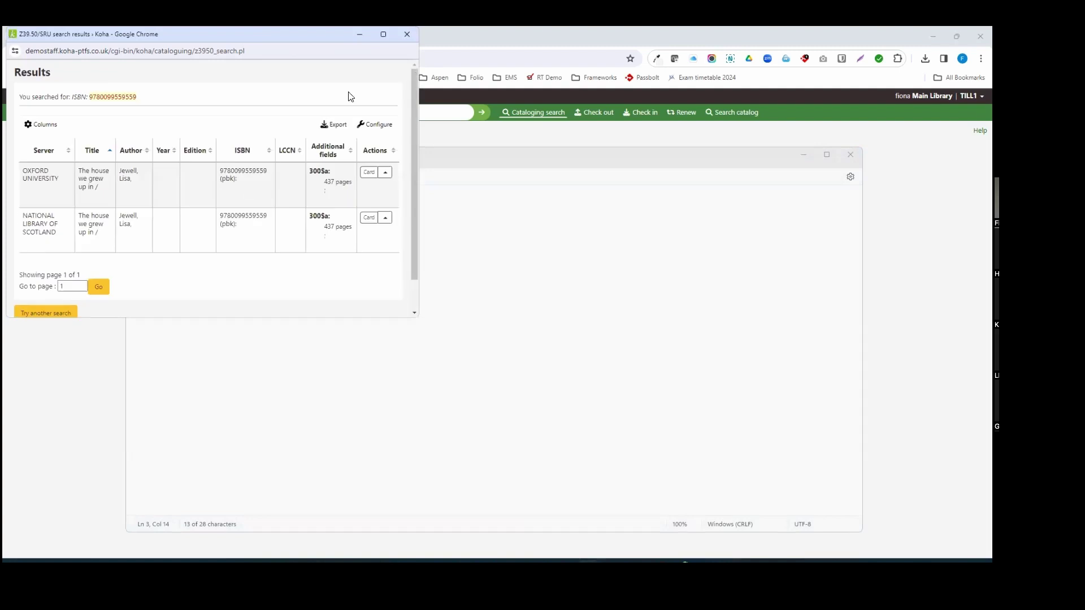
- Maximize the results window, then preview the Oxford University result as a card and in MARC
click(383, 34)
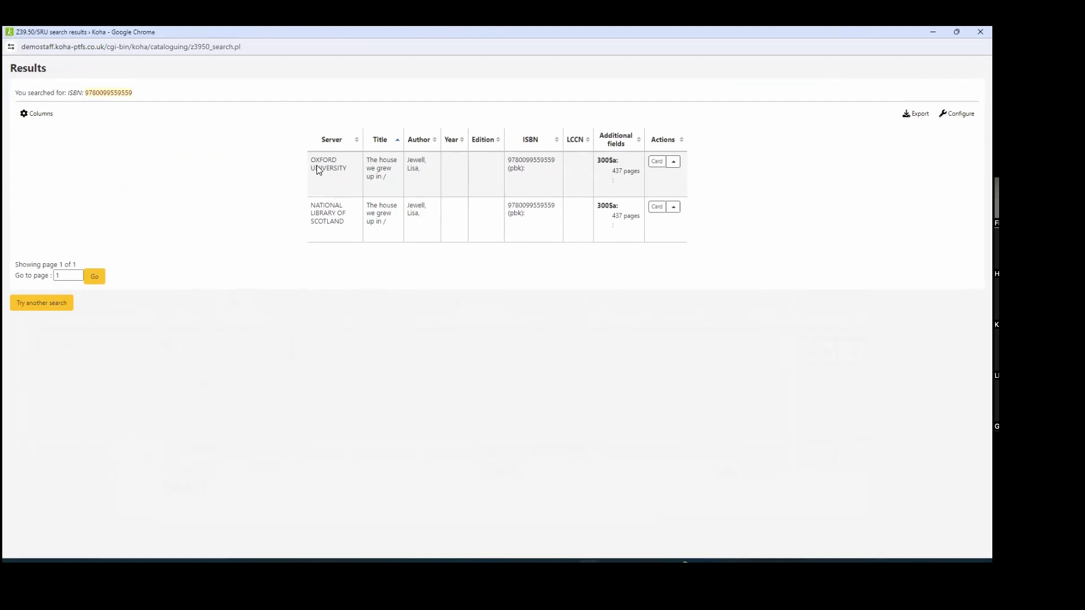
click(657, 163)
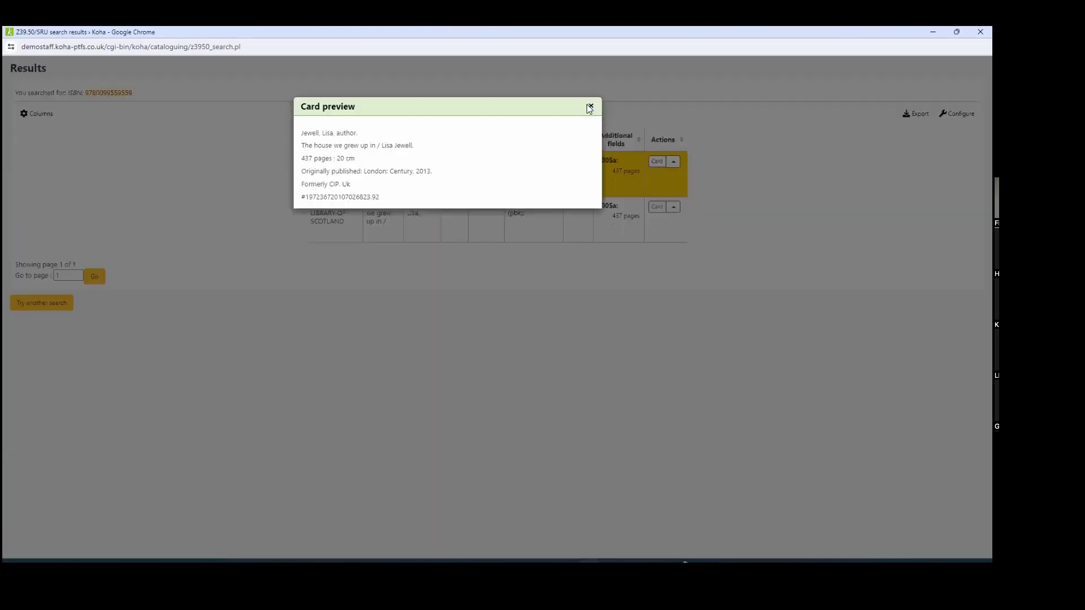
click(589, 106)
click(672, 163)
click(677, 136)
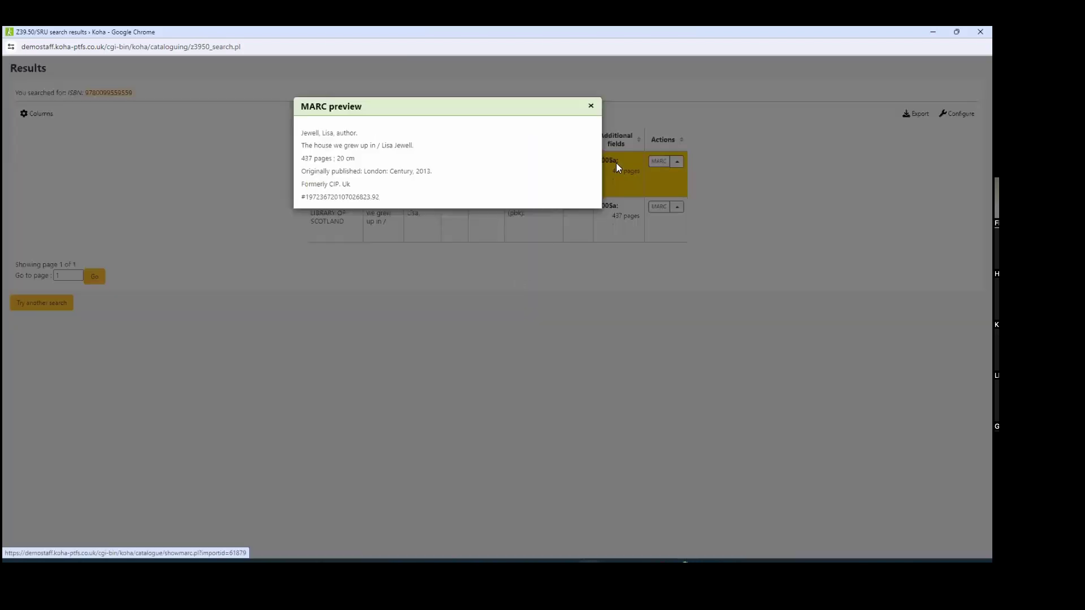
double_click(591, 107)
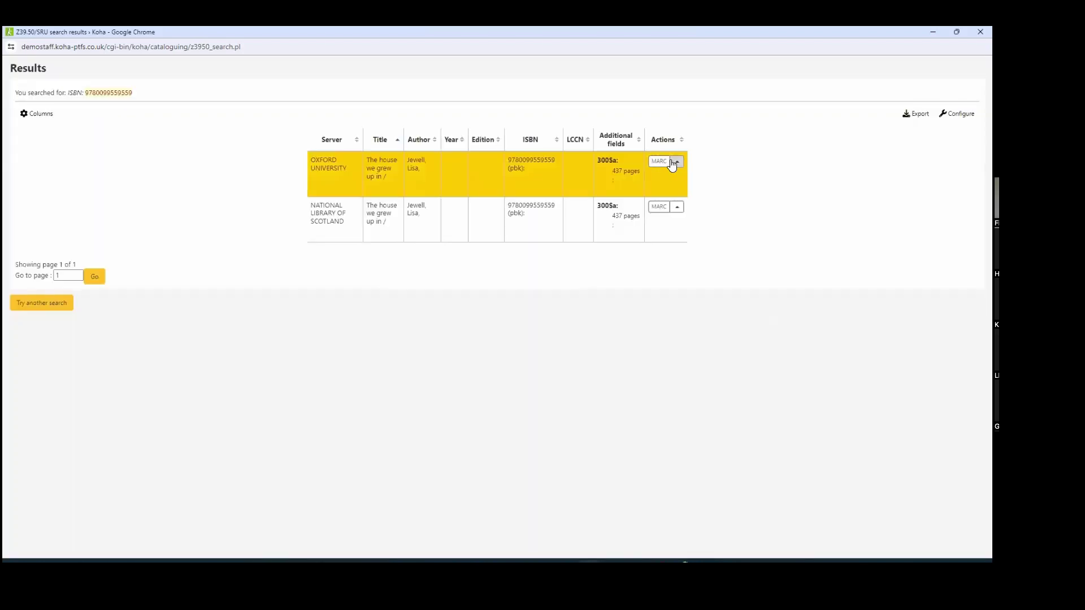
- Import the Oxford University record, review its MARC form and save it as record #77372
click(674, 163)
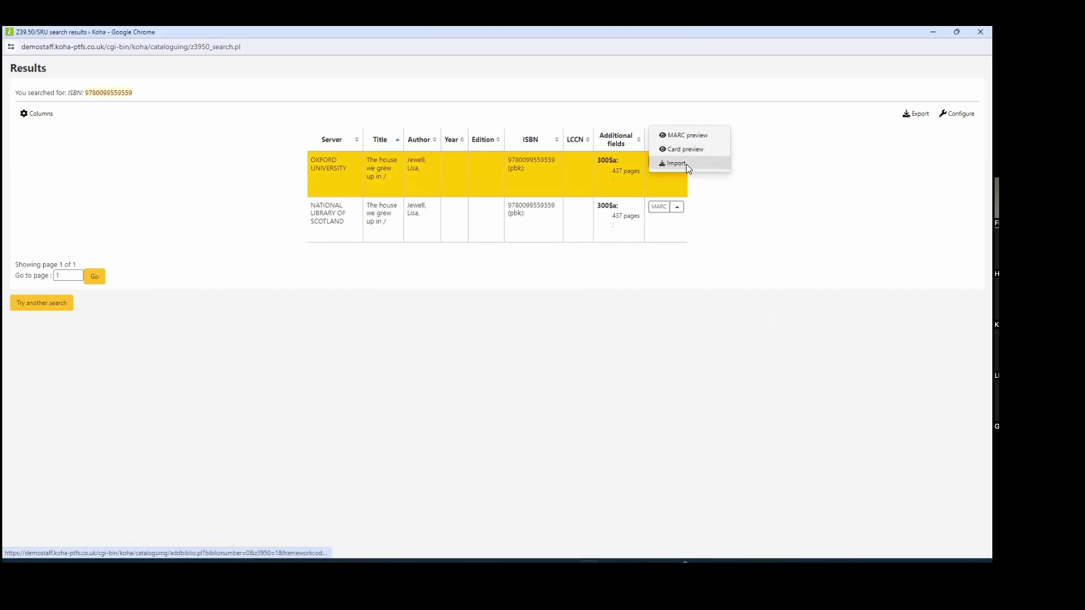
click(690, 162)
click(802, 155)
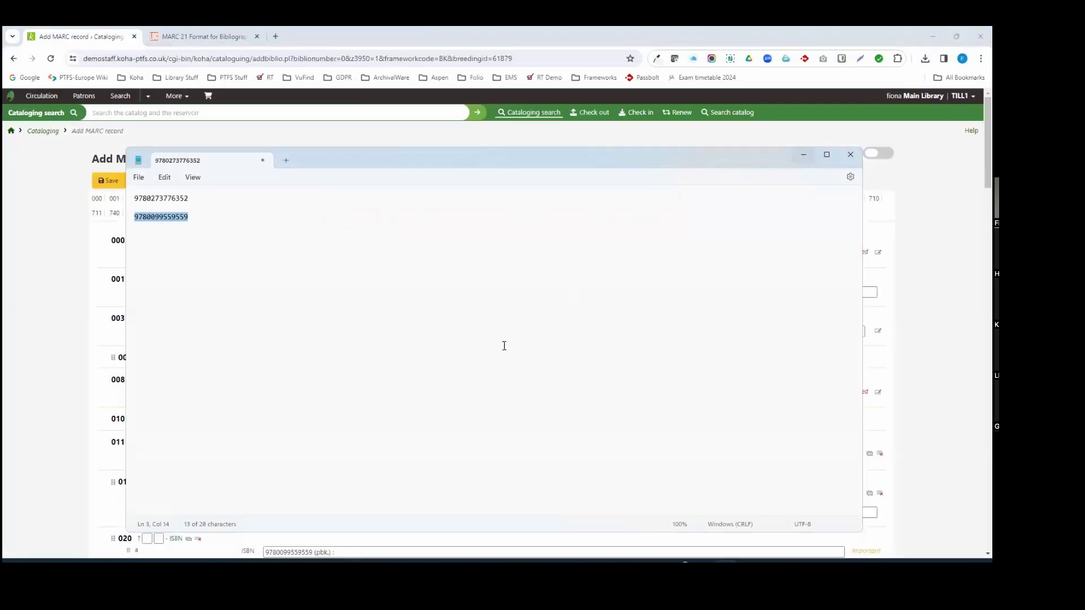
scroll(577, 294, down, 3)
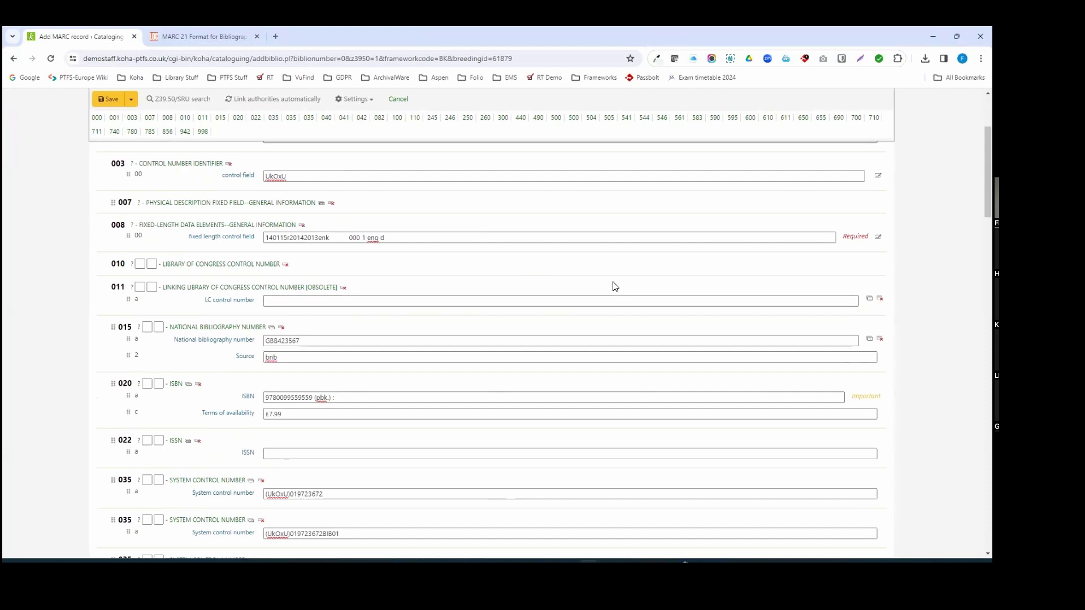
scroll(615, 287, down, 2)
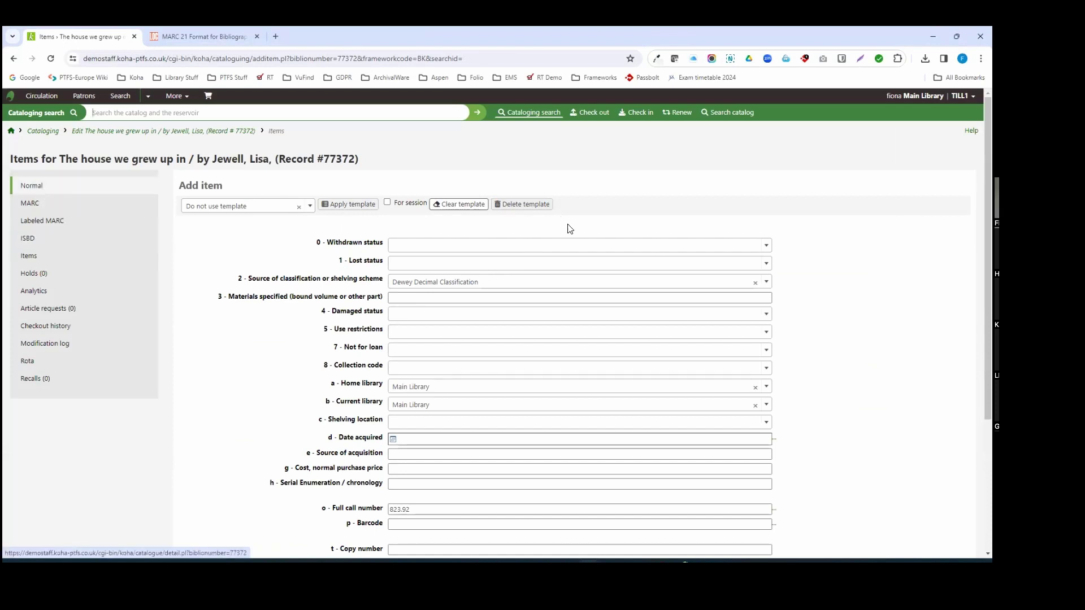
click(34, 186)
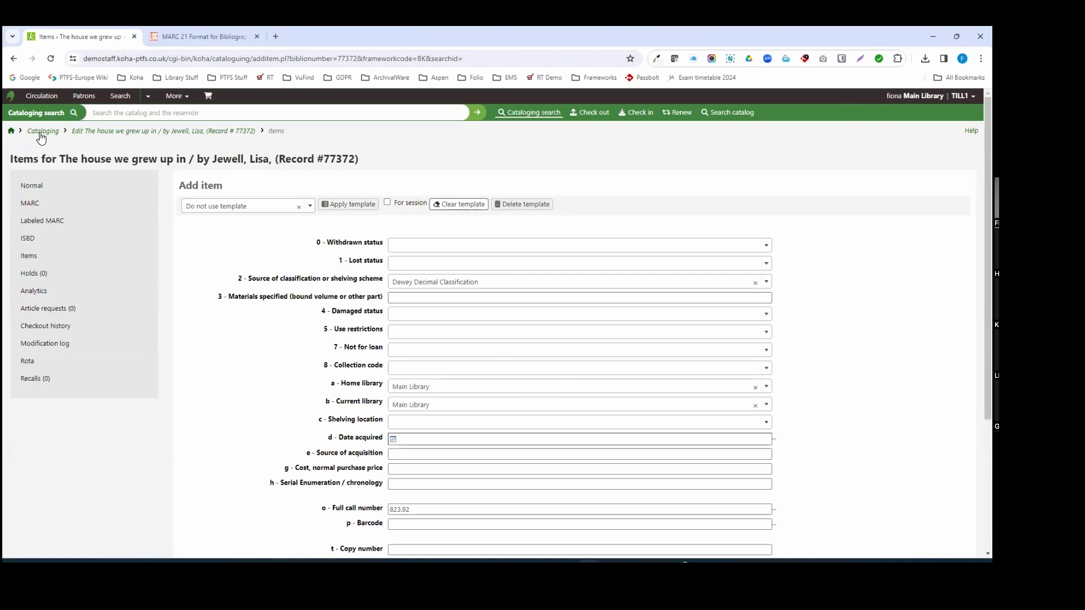
- Visit Cataloging, return to the staff home page and expand the list of other modules
click(10, 133)
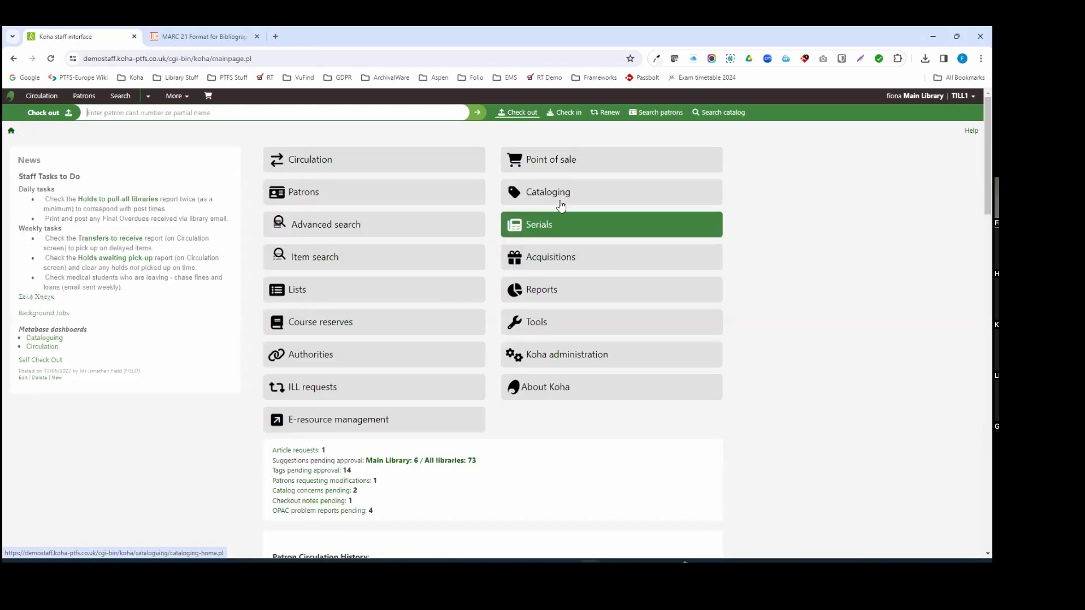
click(561, 205)
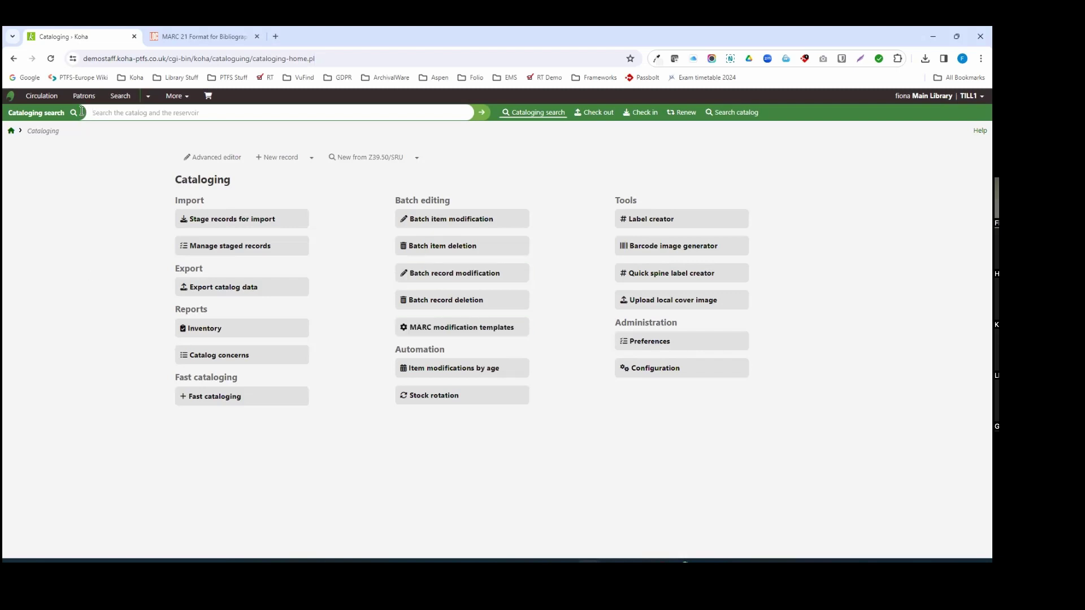
click(9, 133)
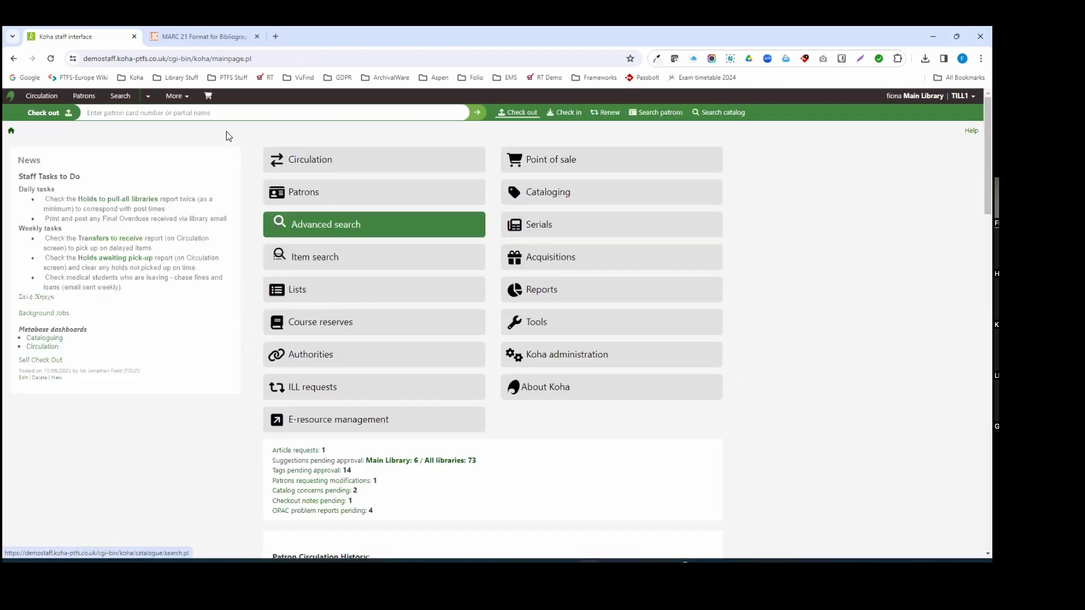
click(176, 96)
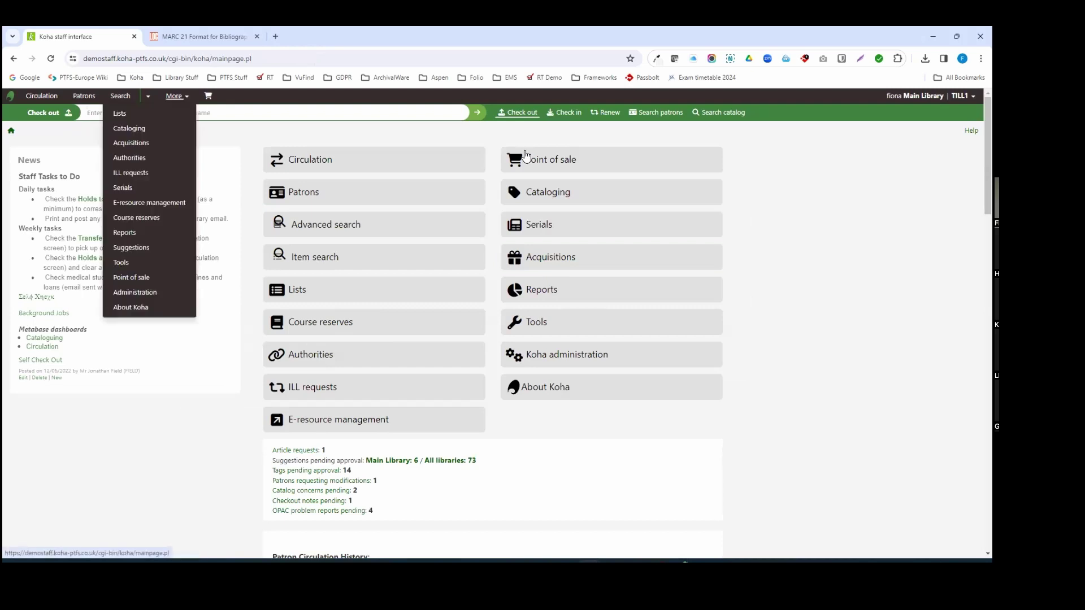
- Open Acquisitions and look through the All available funds table for the ADFICT fund
click(576, 260)
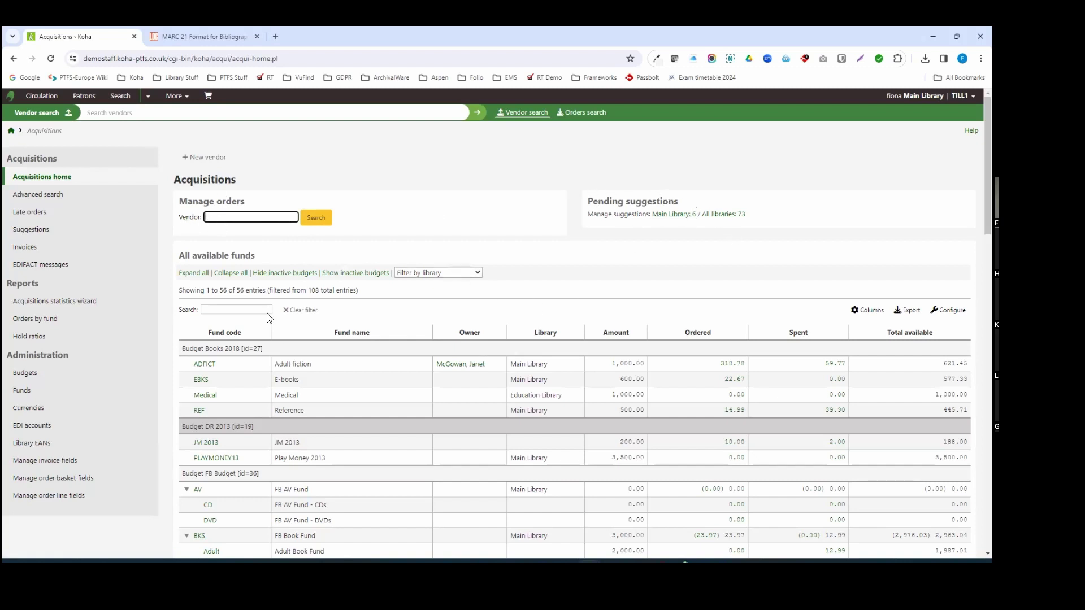
scroll(409, 363, down, 1)
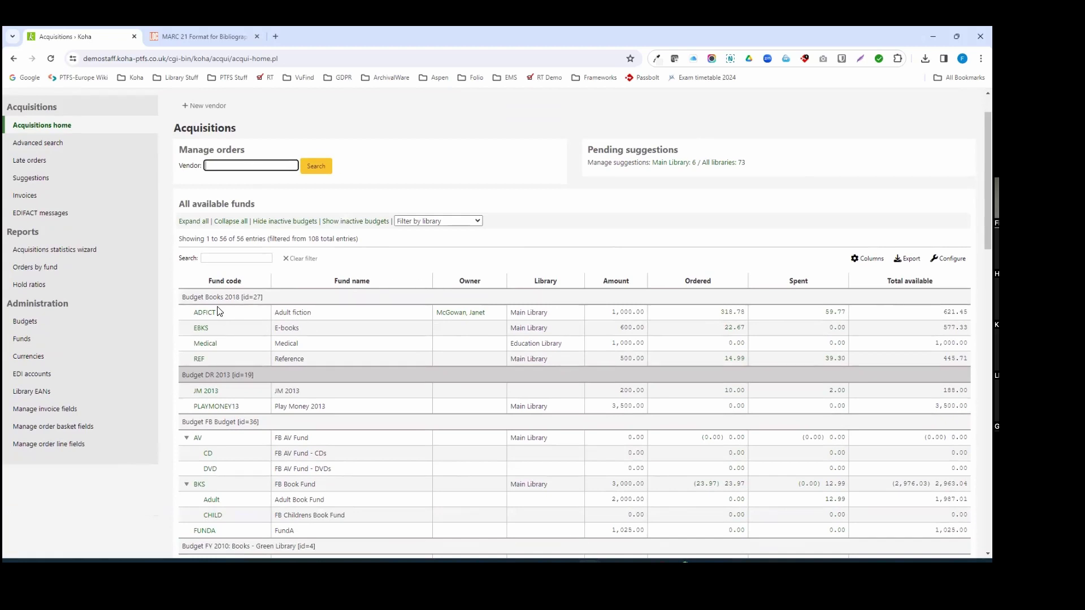
scroll(245, 430, down, 1)
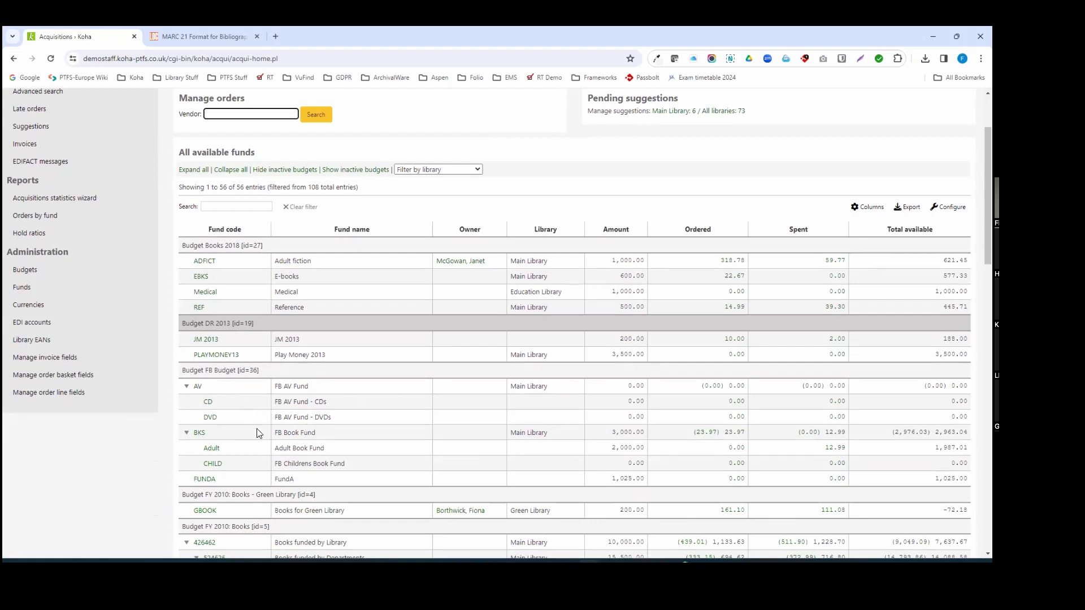
right_click(241, 408)
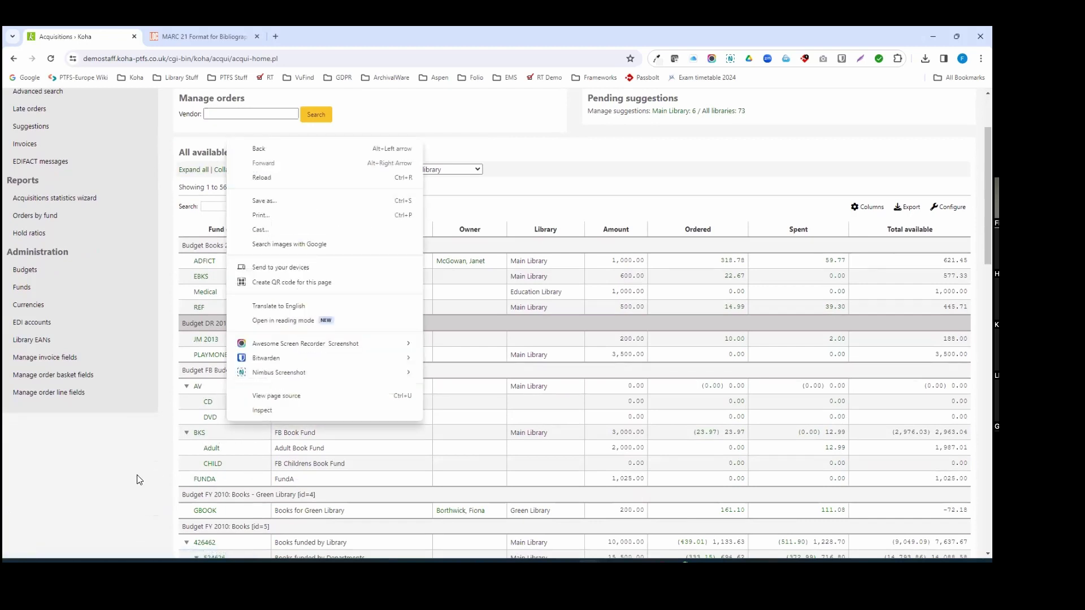
click(213, 444)
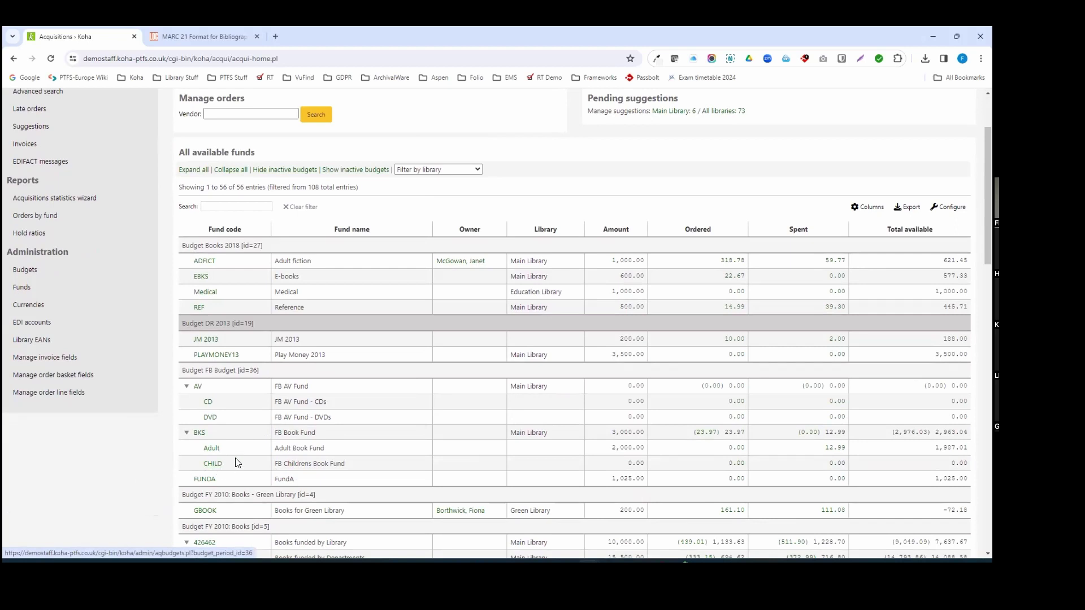
scroll(237, 455, down, 3)
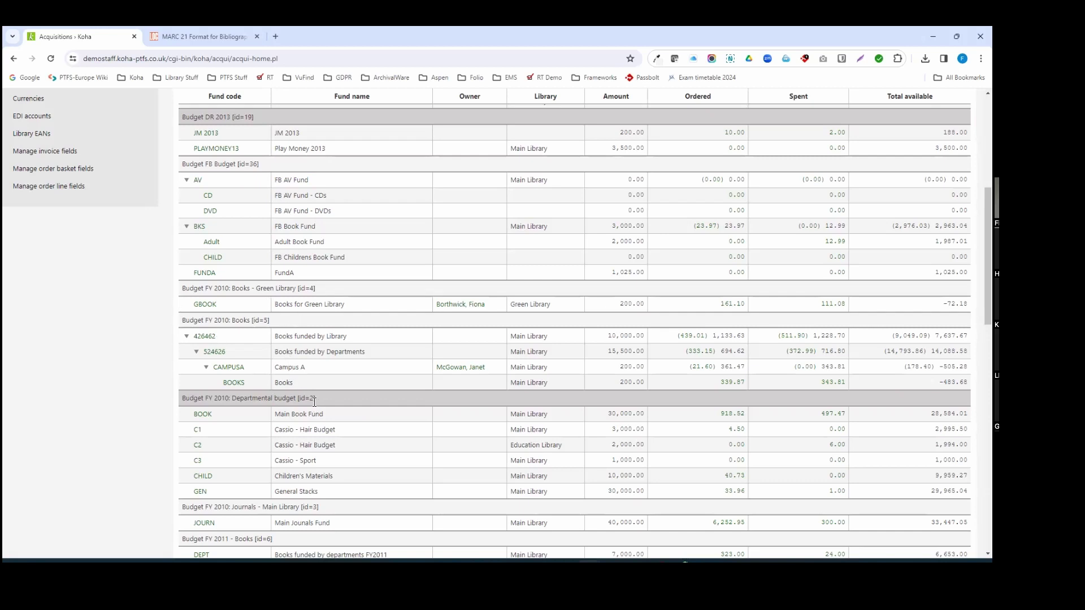
scroll(305, 396, up, 3)
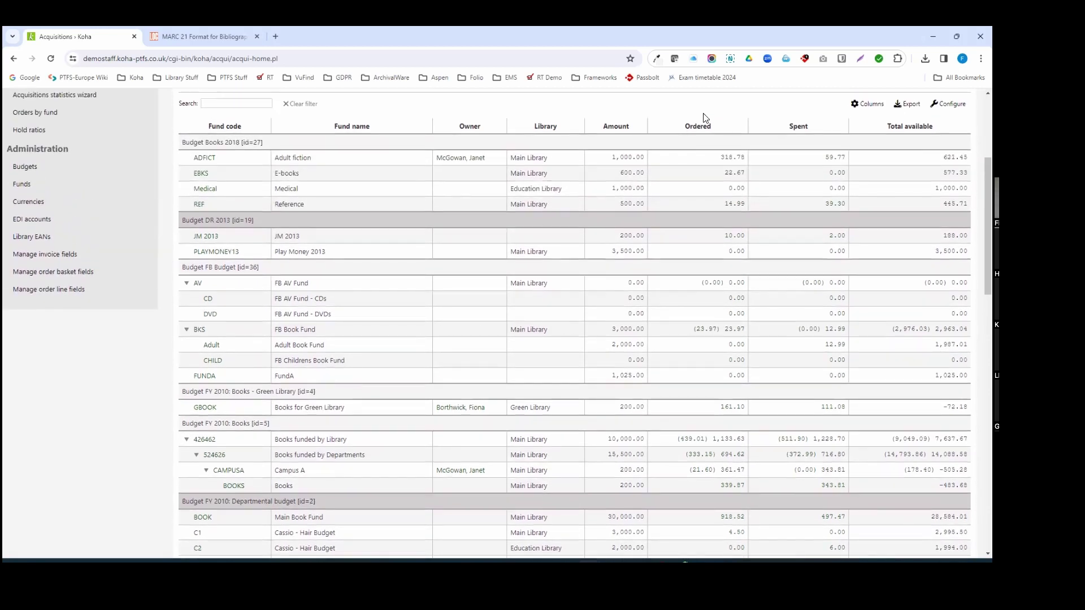
- Review the 11 orders committed against the ADFICT fund, then return to Acquisitions home
click(726, 162)
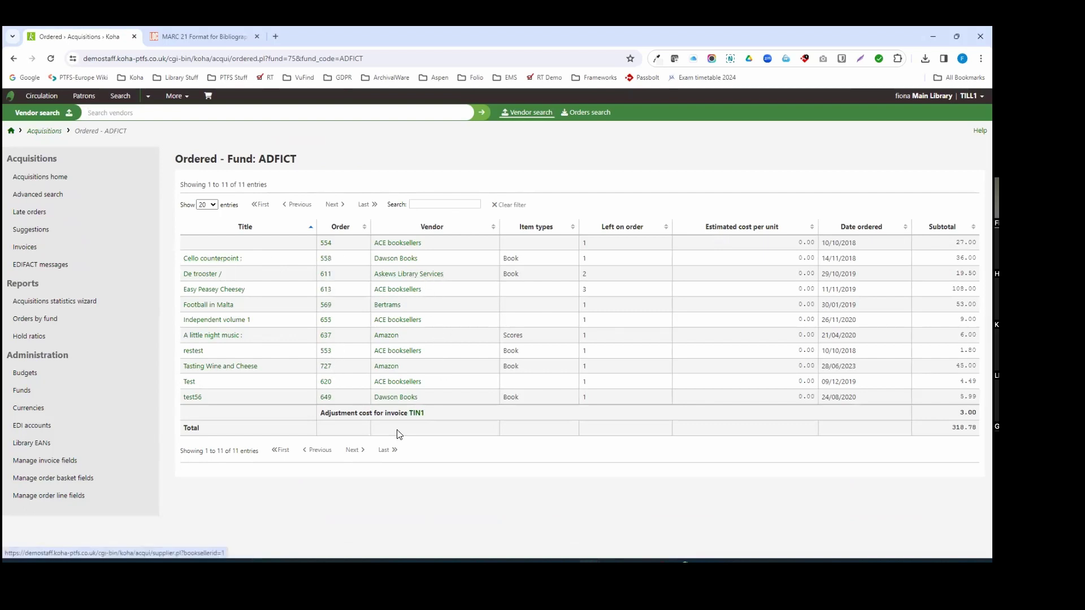
click(28, 175)
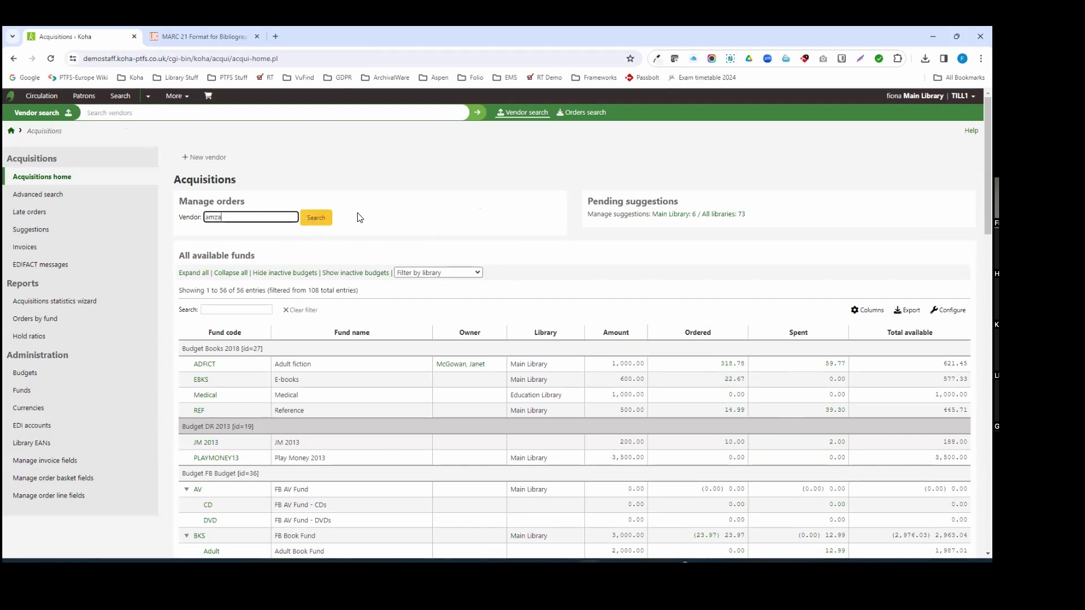
- Search vendors for 'amazon', keep Amazon selected and review its 99 baskets
key(BackSpace)
key(BackSpace)
text(azon)
key(Return)
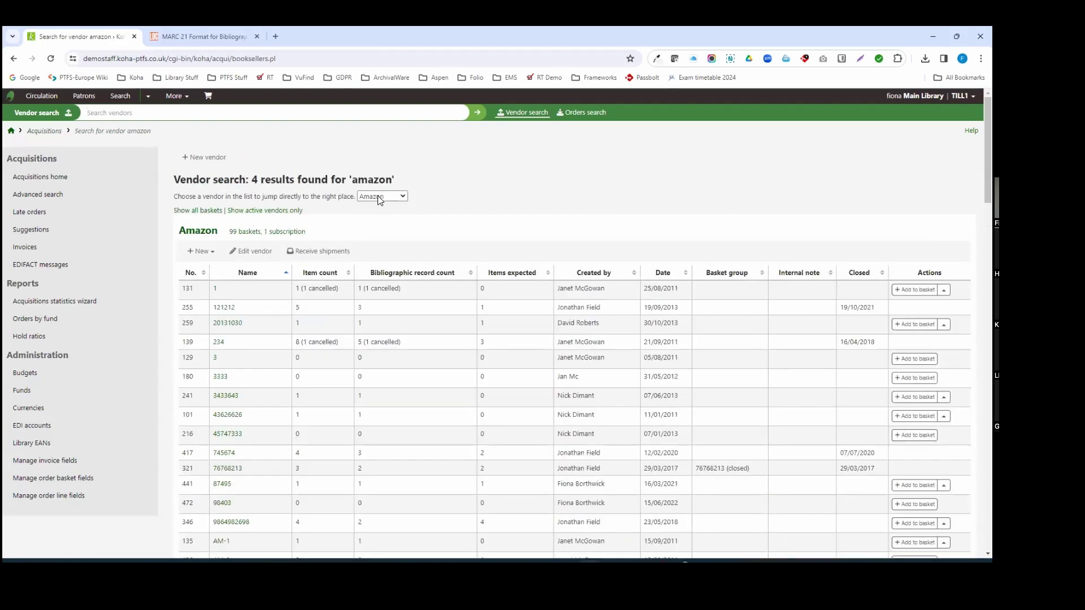
click(382, 196)
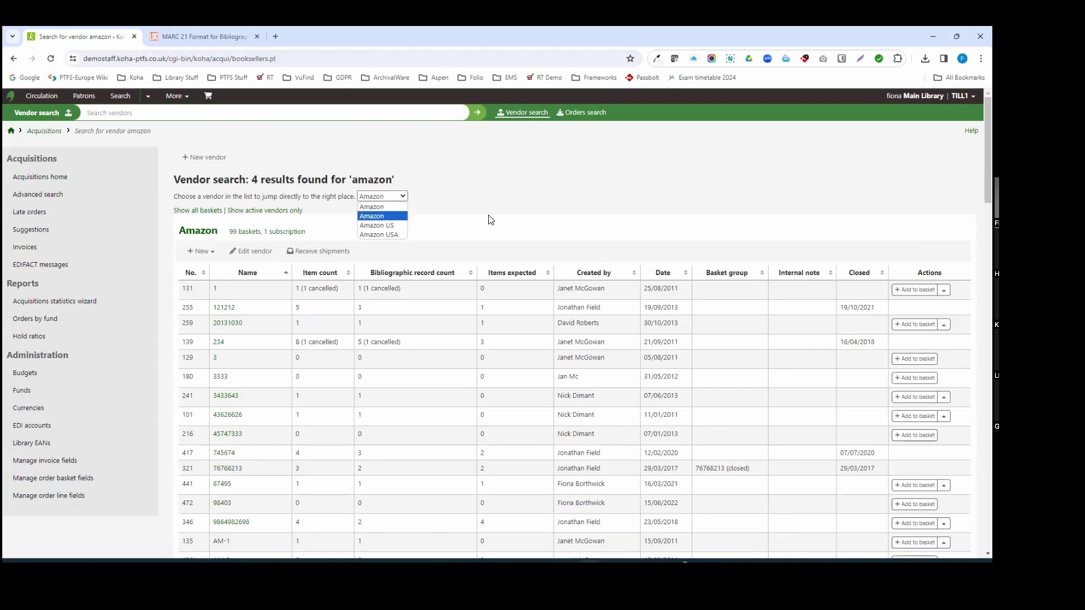
click(523, 223)
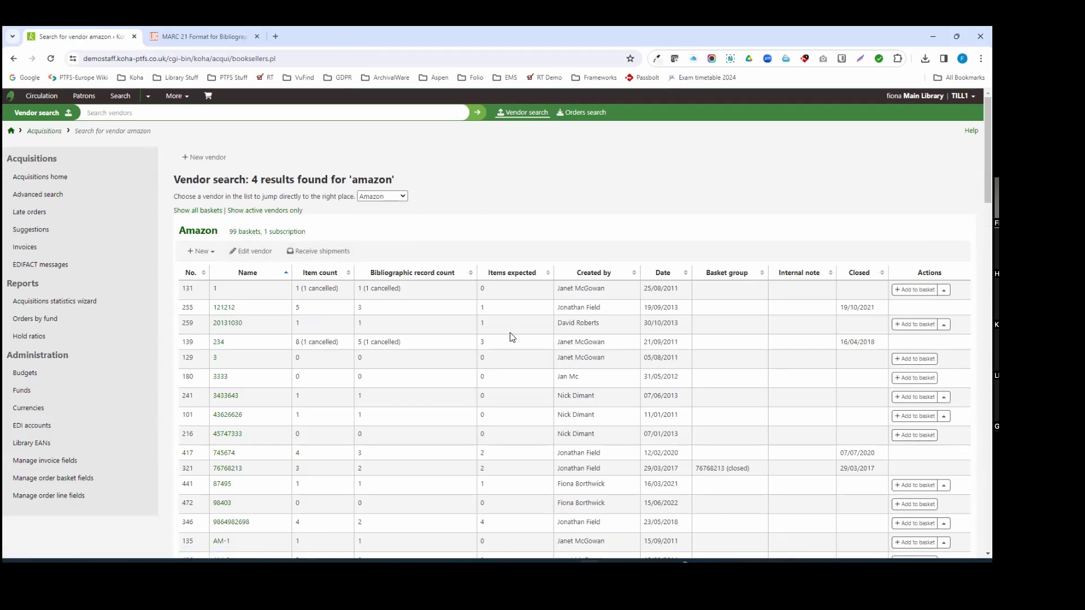
scroll(510, 336, down, 1)
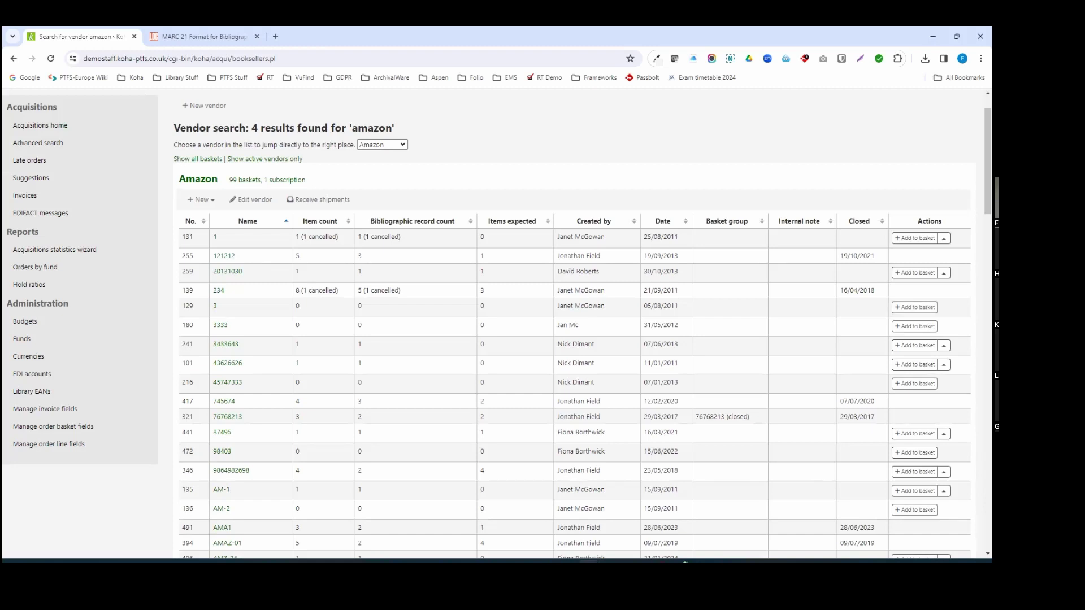
scroll(321, 305, up, 1)
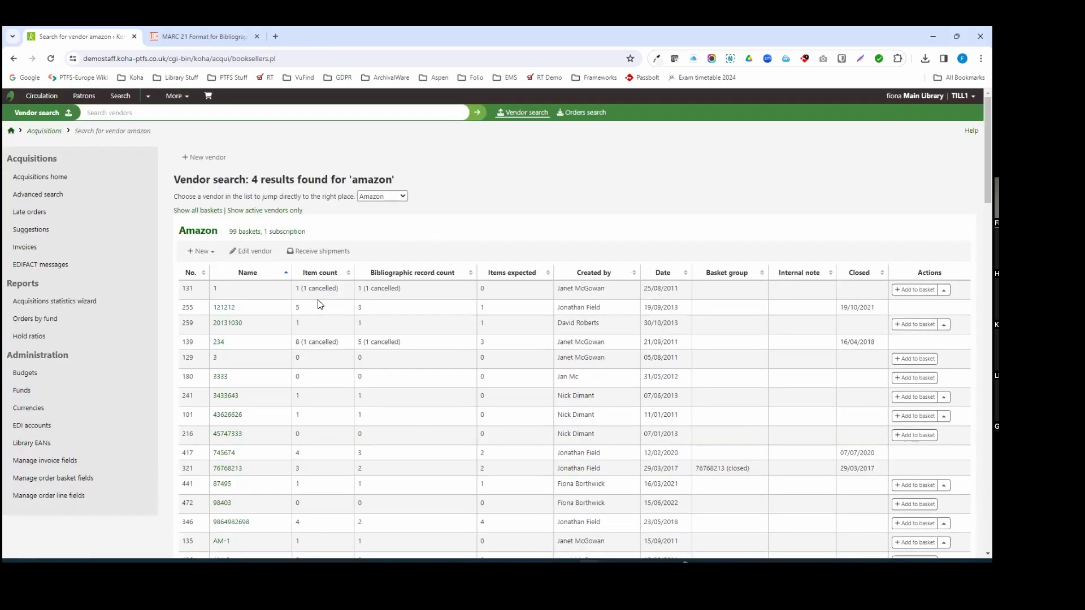
- Create basket 1403 for Amazon with Main Library as billing and delivery place
click(202, 252)
click(210, 270)
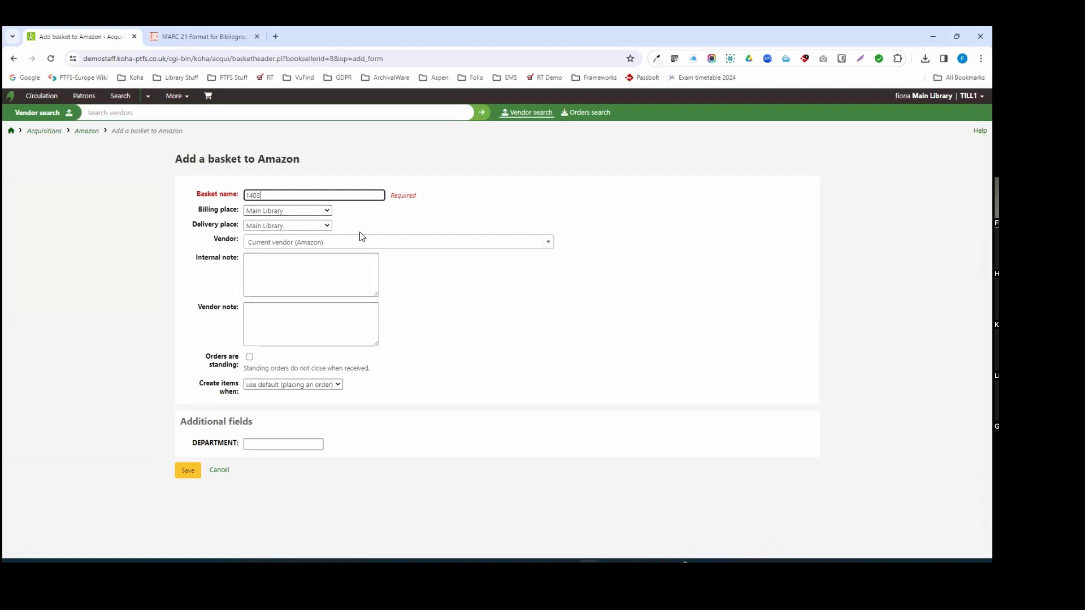
click(187, 470)
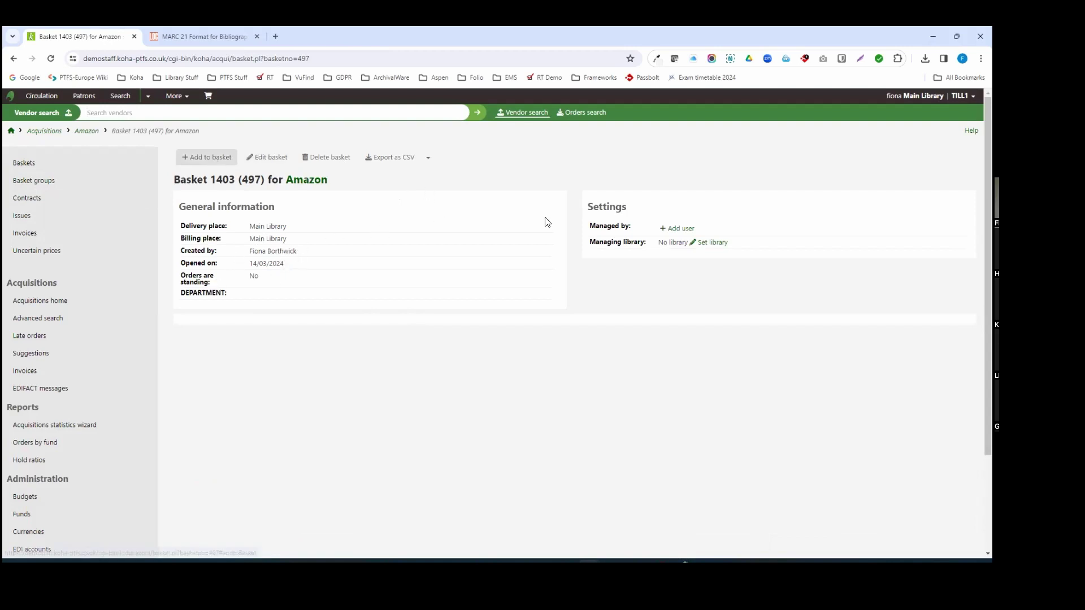
- Start a new order in basket 497 from a new empty record
click(213, 158)
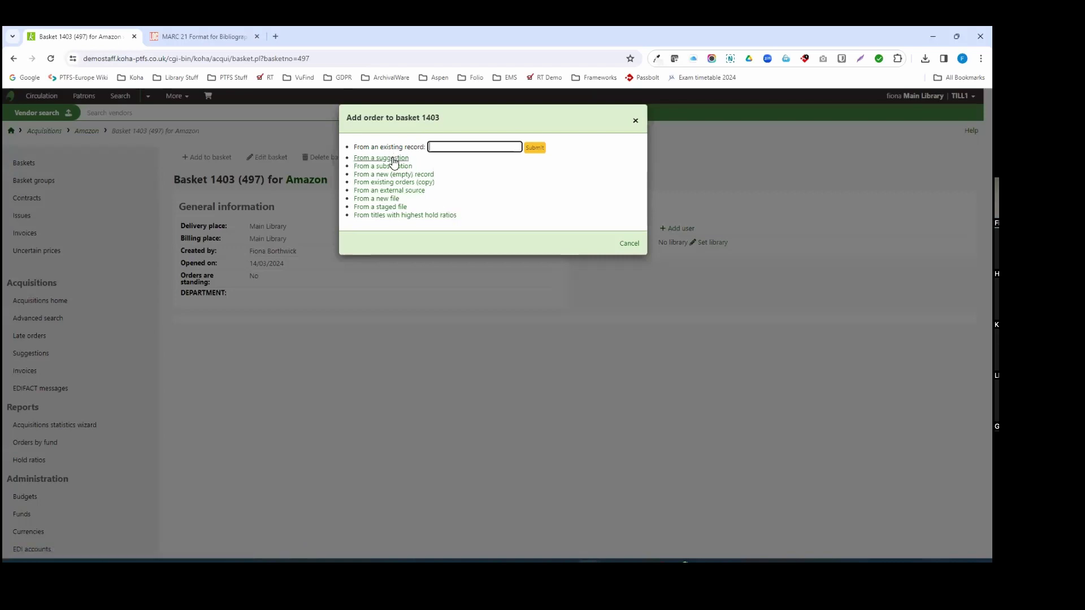
click(413, 175)
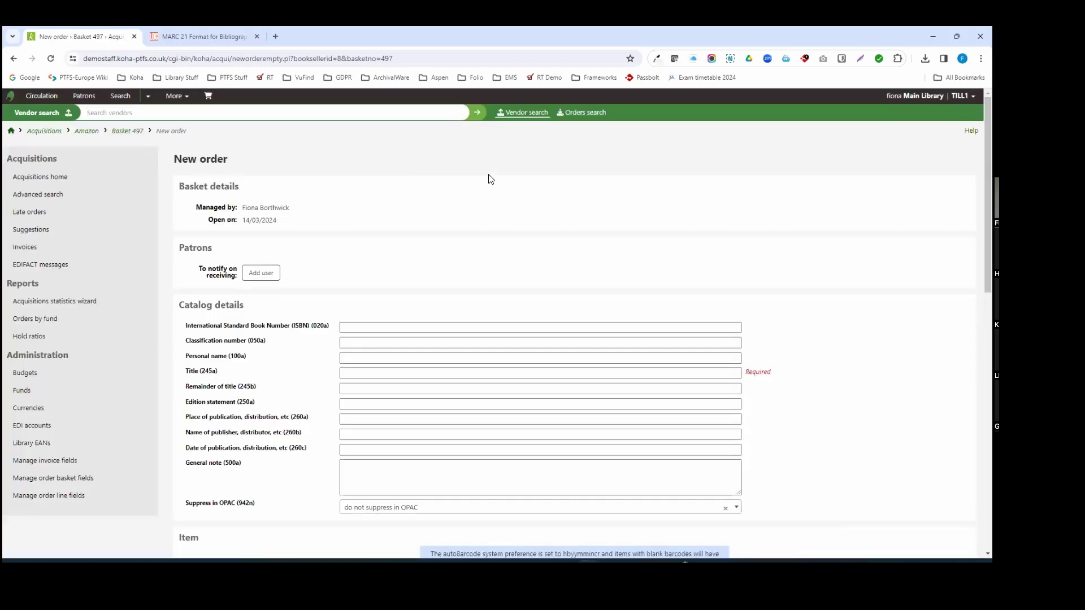
- Enter personal name PTFS Europe, title 'Acq made easy', date 2024, and one Book item
click(594, 339)
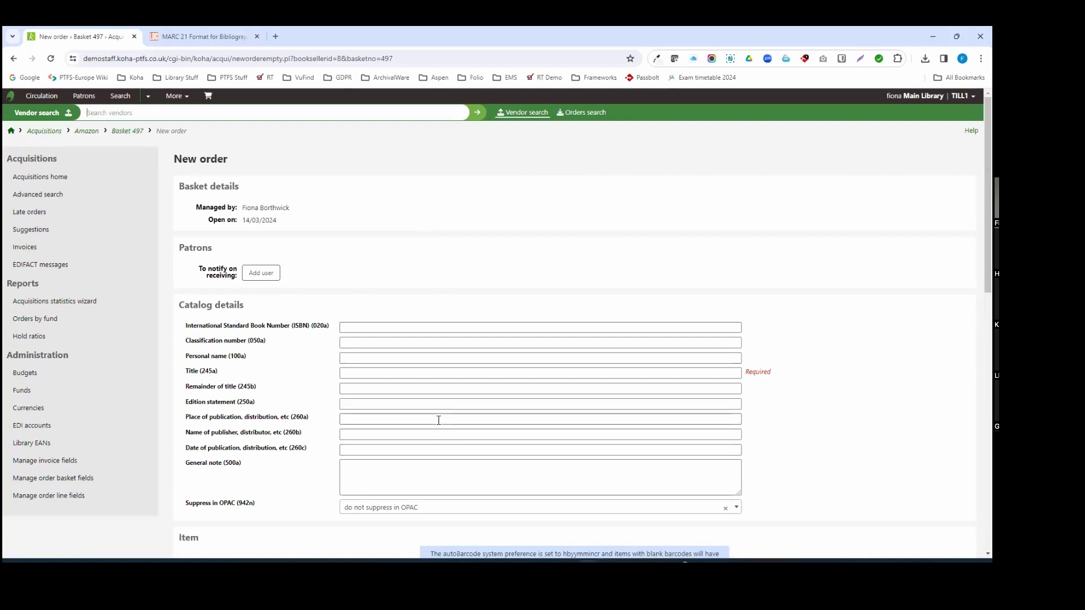
click(353, 360)
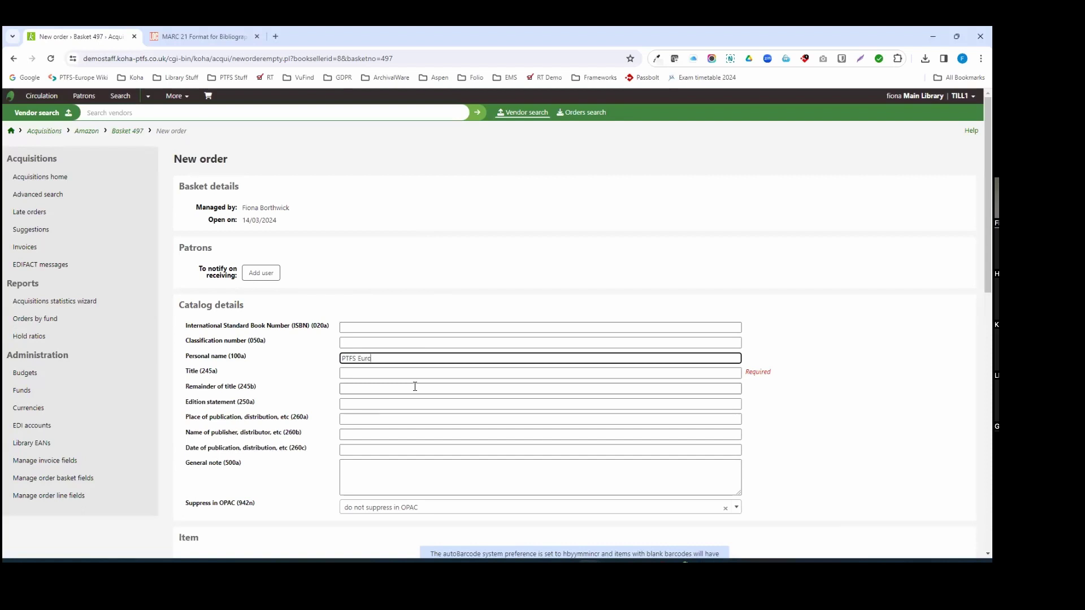
click(396, 373)
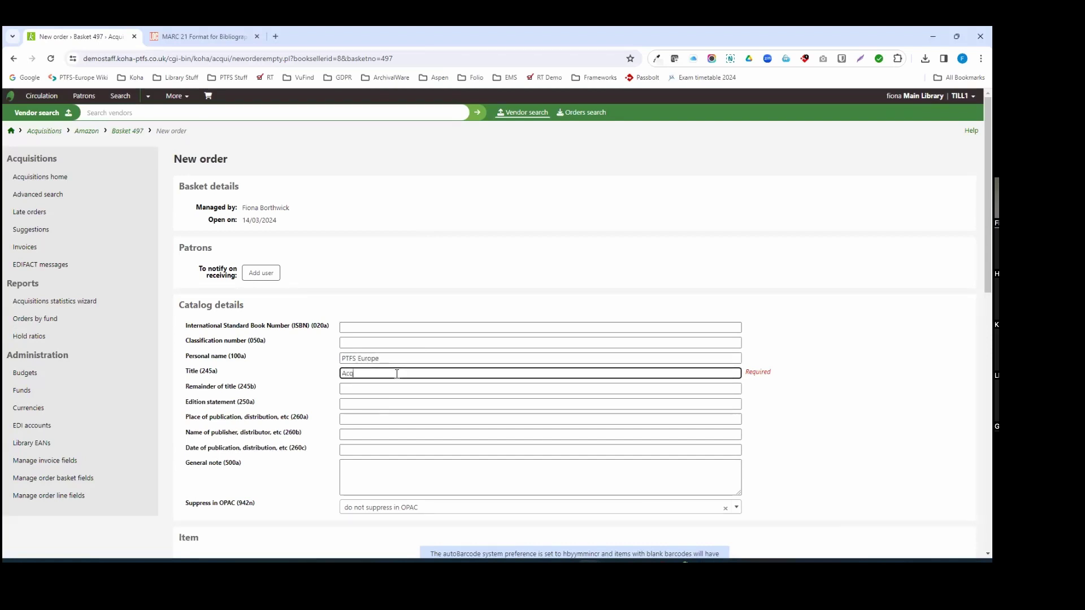
text(Acq made easy)
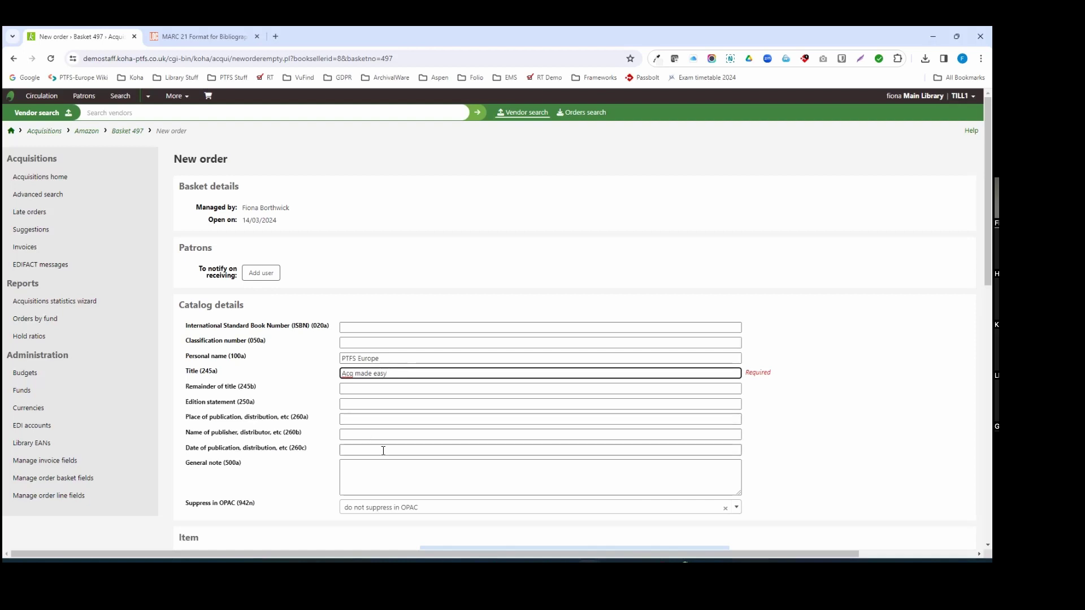
click(406, 450)
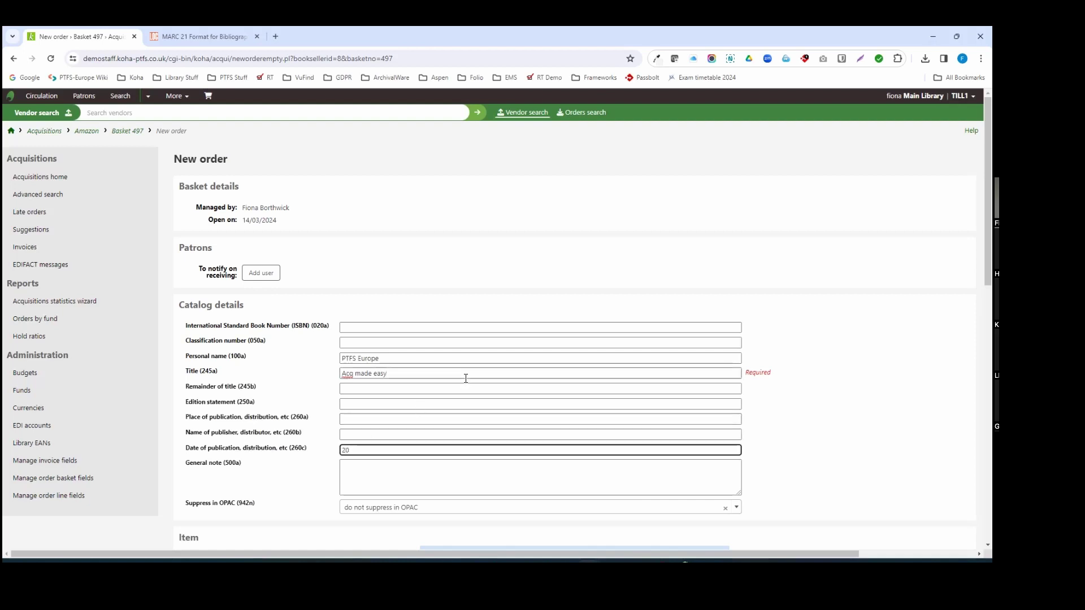
scroll(484, 388, down, 3)
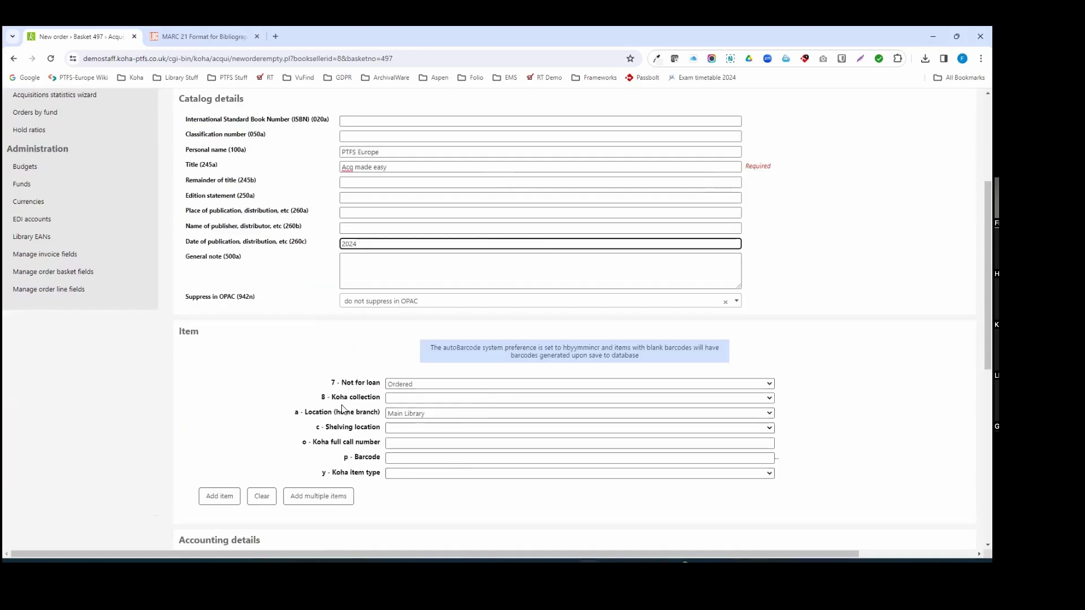
click(417, 474)
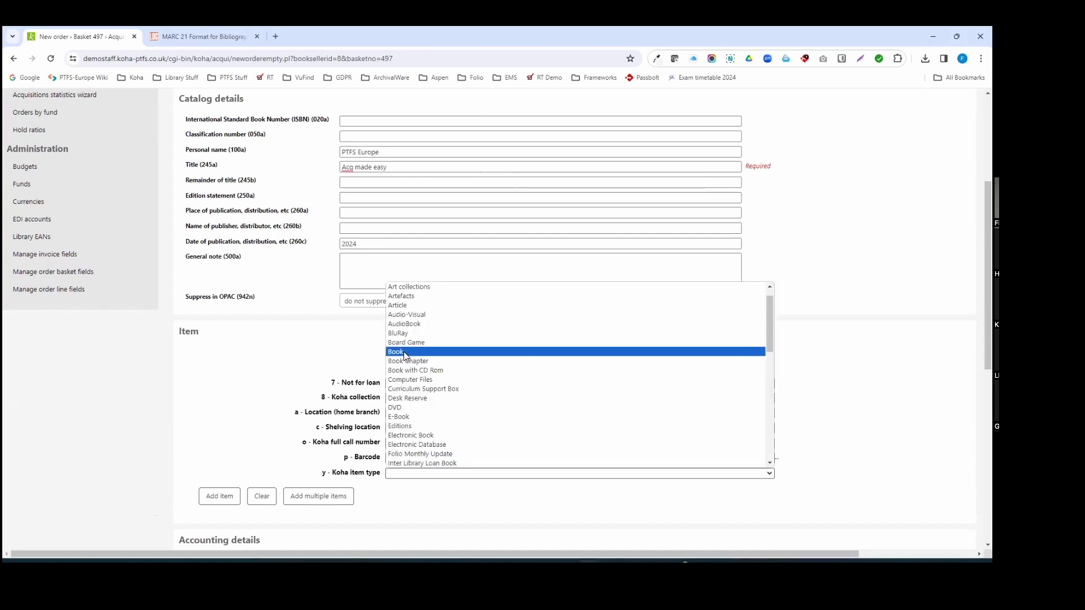
click(407, 347)
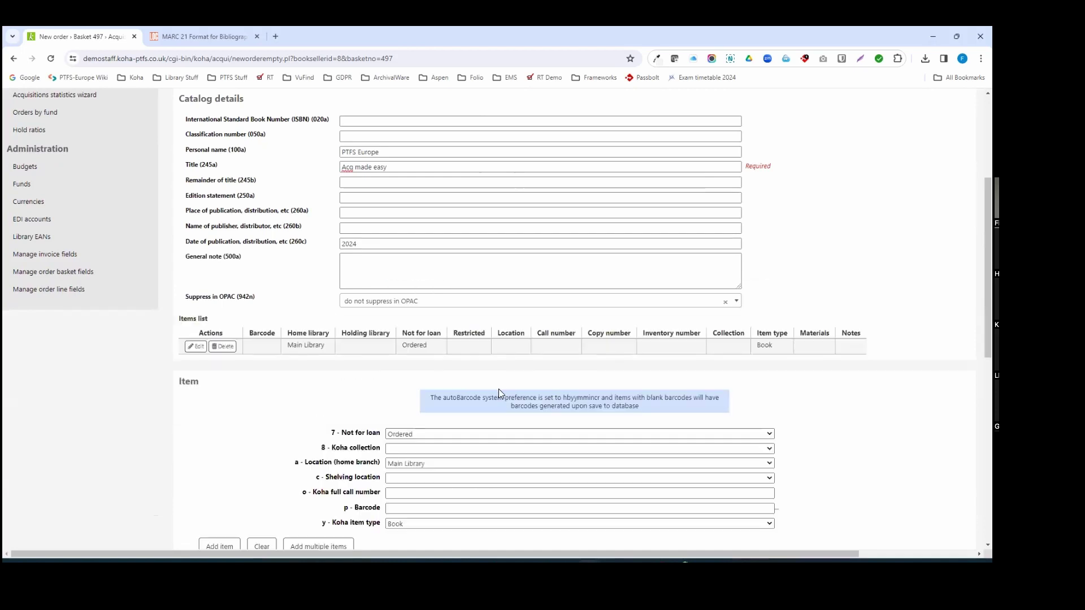
- Charge the order to Main Book Fund at vendor price 15.99 GBP, totalling 15.99
scroll(494, 390, down, 3)
scroll(269, 390, down, 2)
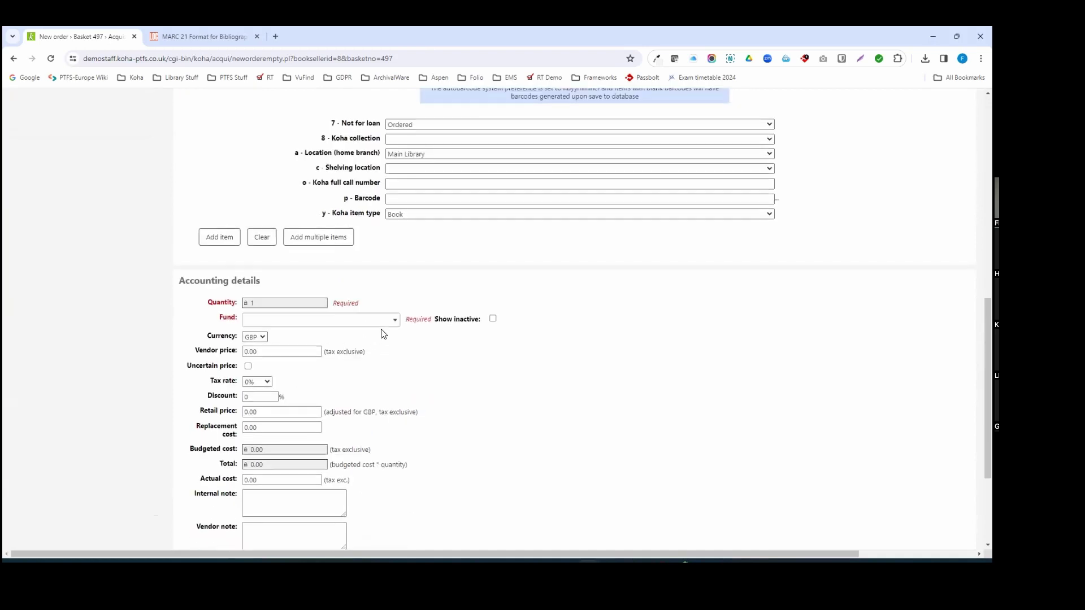
click(391, 320)
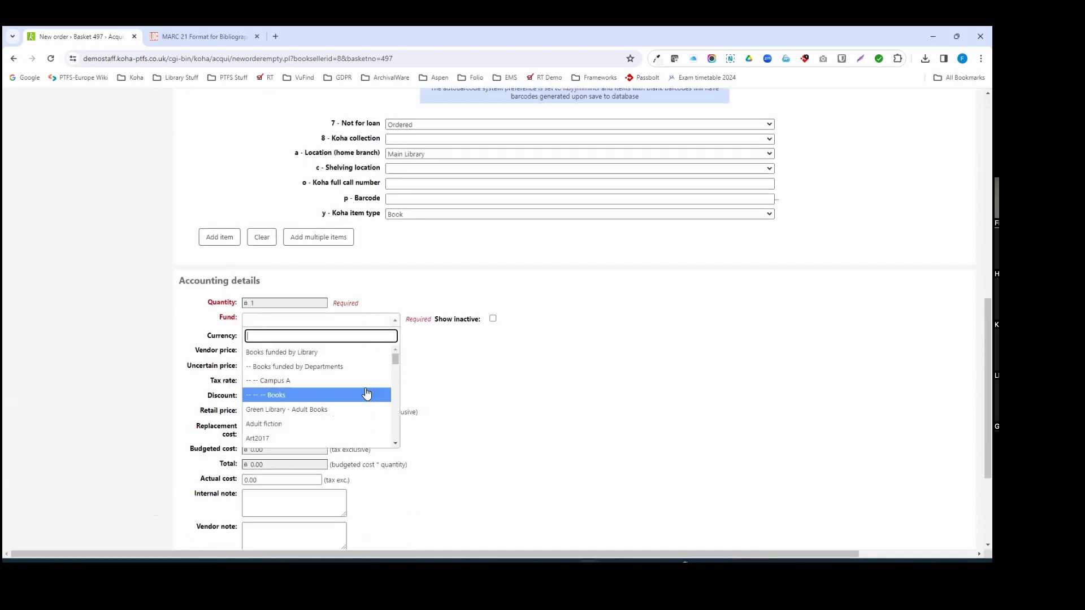
scroll(364, 395, down, 4)
scroll(351, 395, down, 5)
scroll(327, 405, up, 5)
click(328, 411)
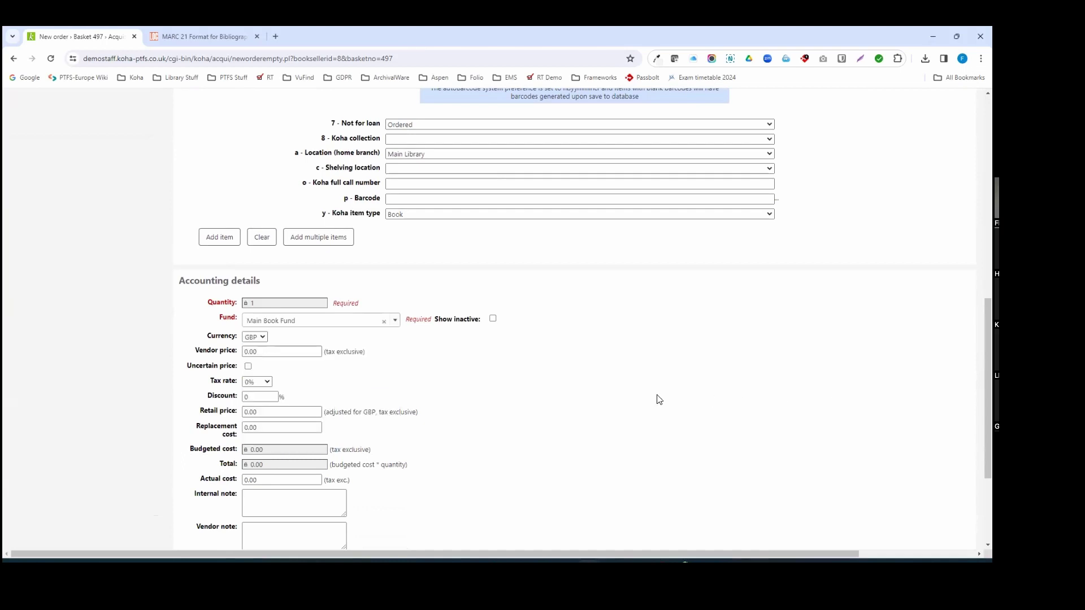
click(294, 352)
click(619, 405)
scroll(316, 402, down, 2)
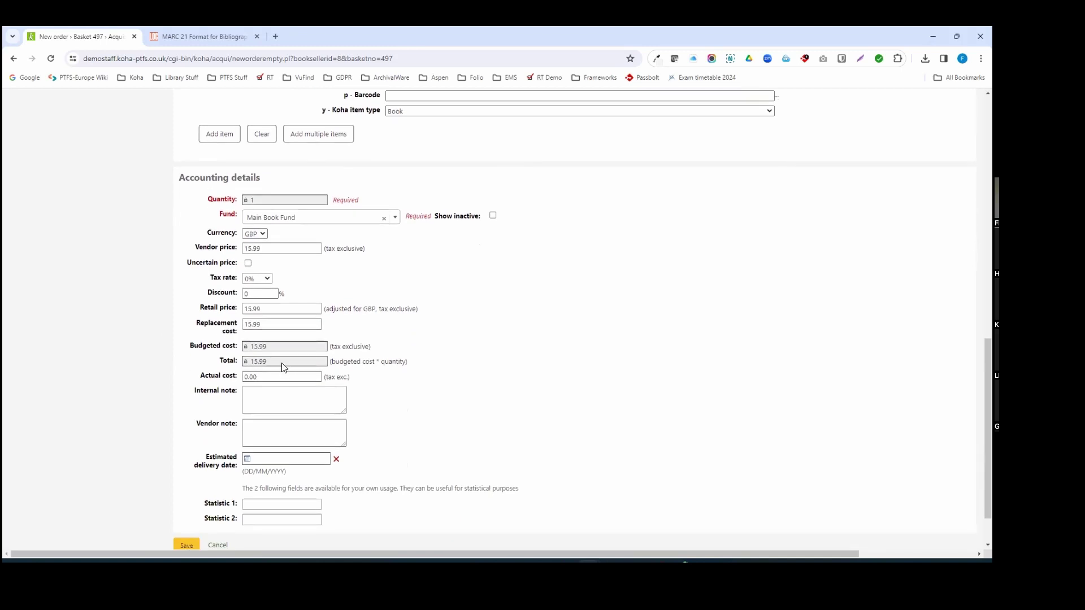
scroll(280, 368, down, 1)
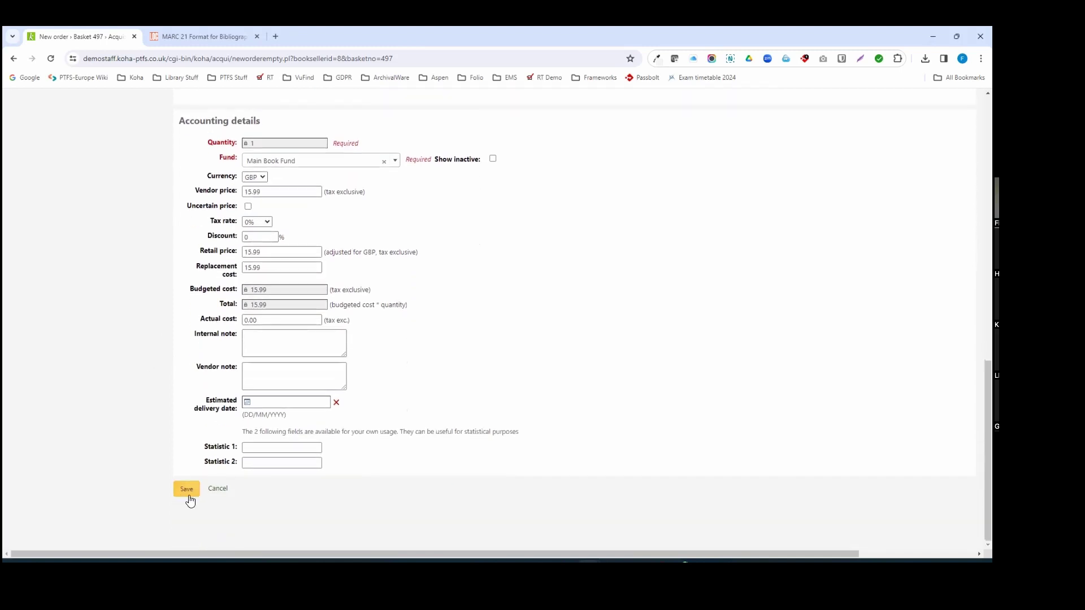
- Save the Acq made easy order as order 734 and request closing basket 1403
click(190, 498)
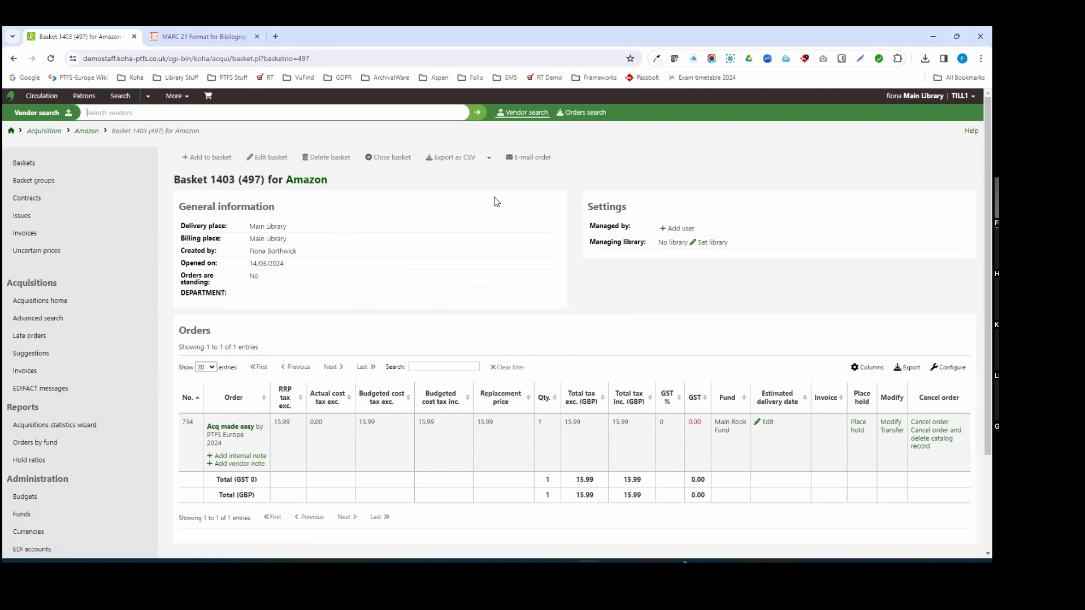
click(385, 158)
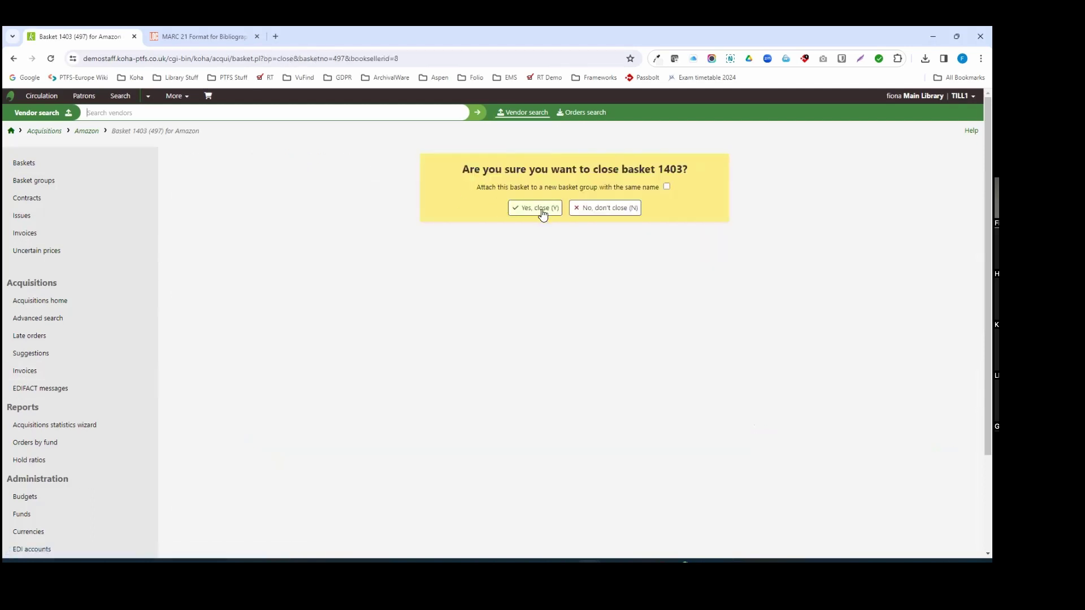
- Confirm closing basket 1403 and start an Amazon shipment for invoice 1403
click(536, 208)
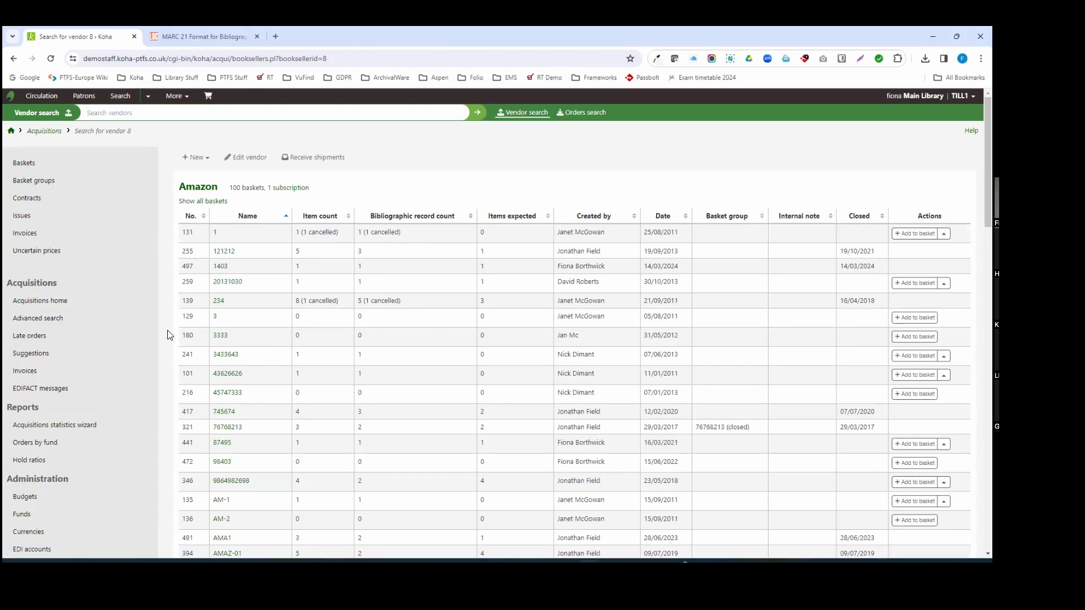
click(322, 164)
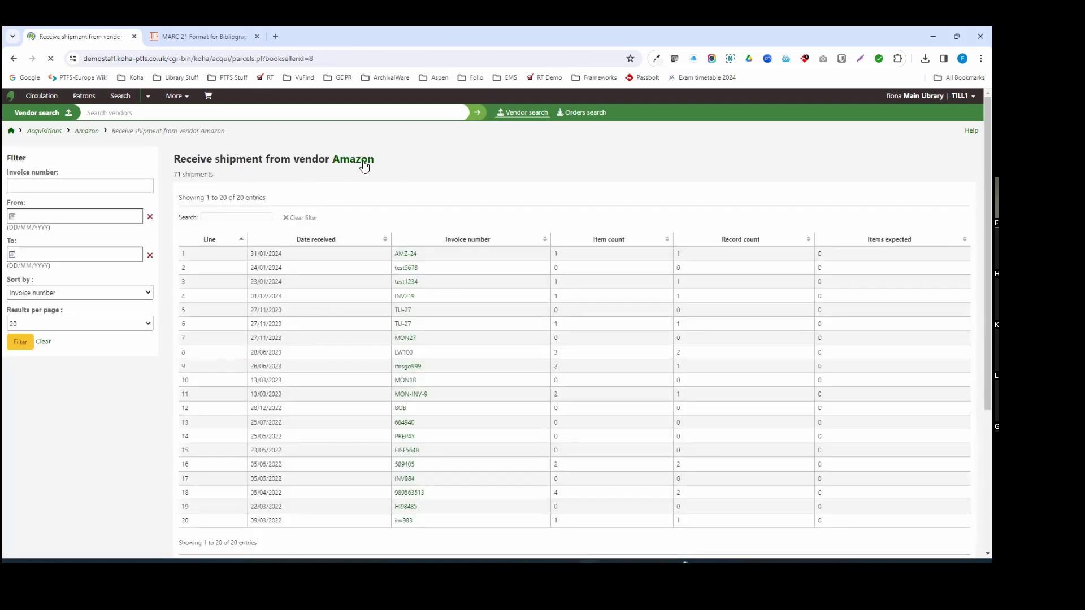
scroll(377, 236, down, 4)
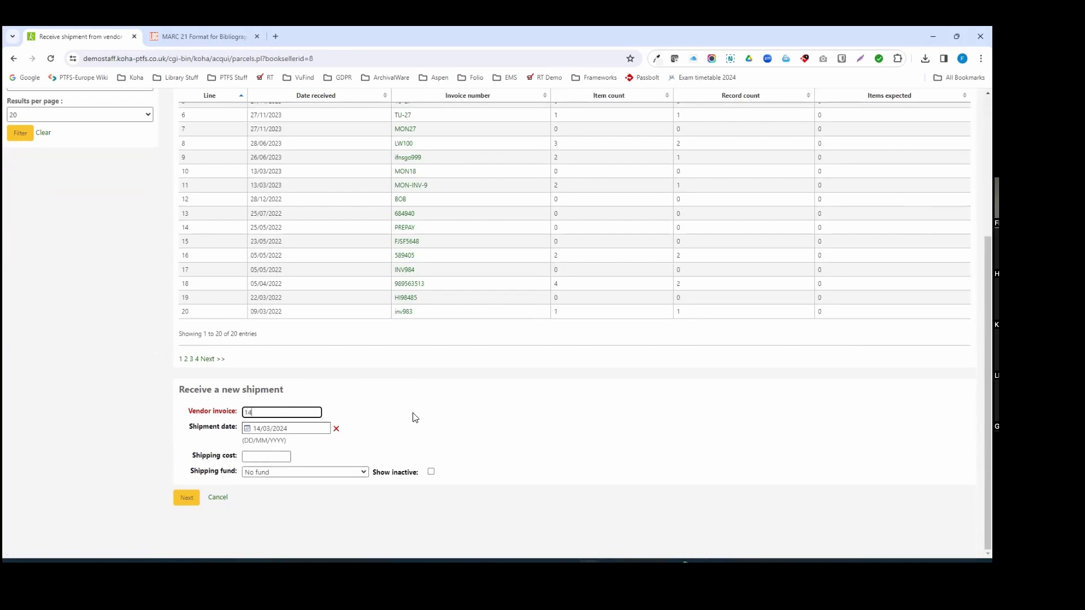
click(191, 502)
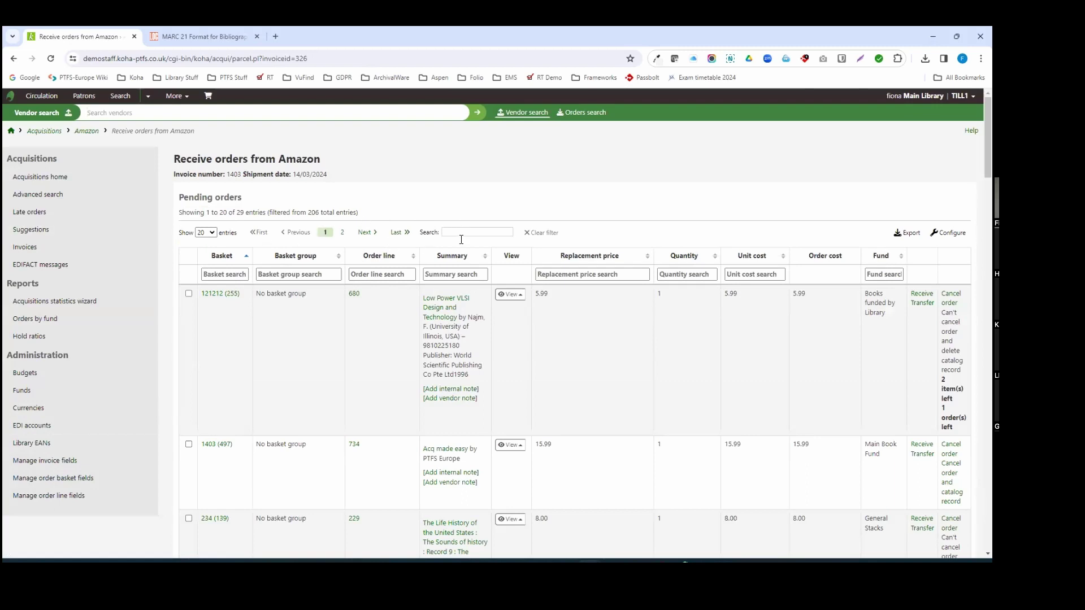
- Filter pending orders by 'acq' to show only order 734, dismissing the error alert
click(478, 231)
text(acq)
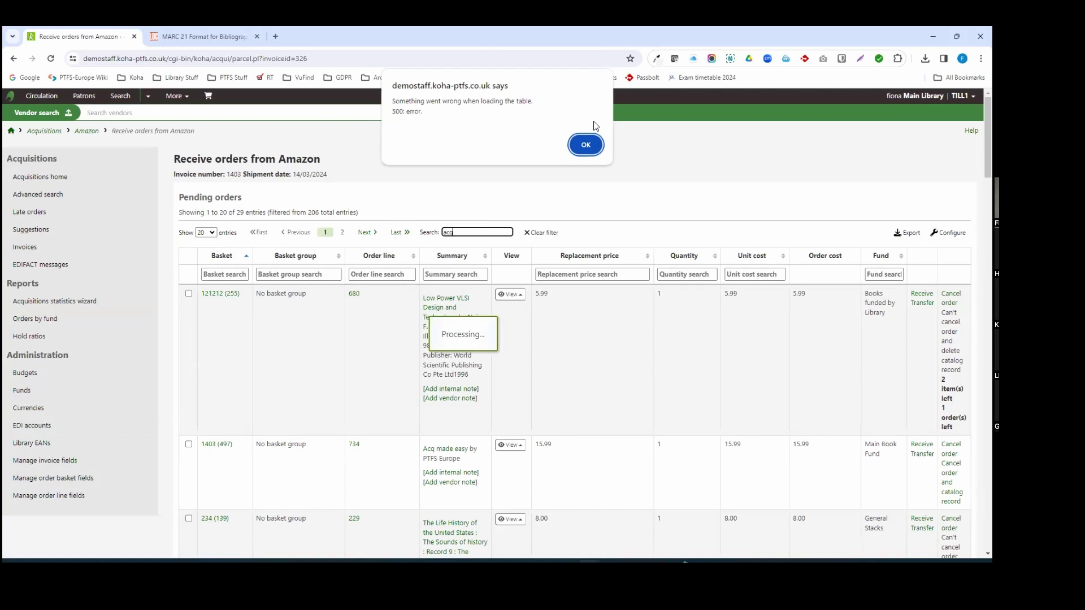
click(587, 145)
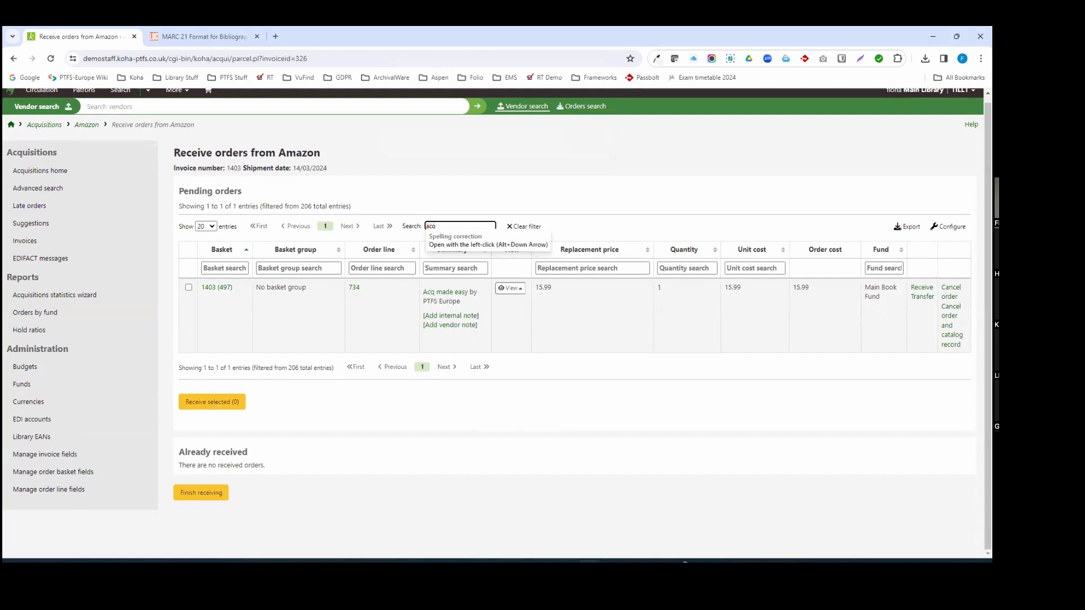
- Receive order 734 for Acq made easy, quantity 1 at actual cost 14.99
click(922, 287)
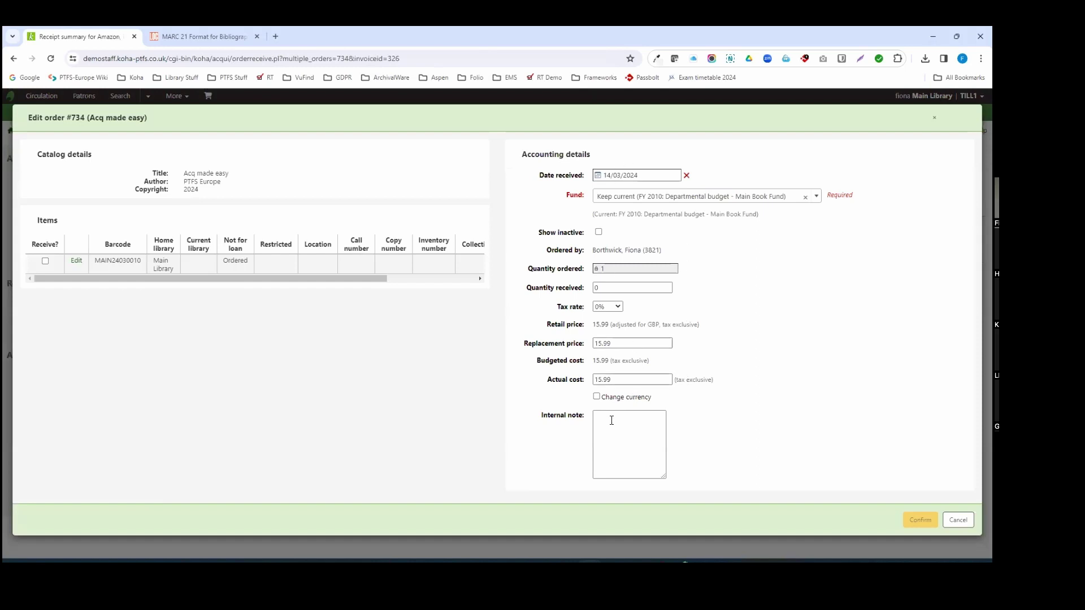
drag(608, 380, 568, 383)
text(14.99)
click(721, 315)
click(606, 287)
click(45, 262)
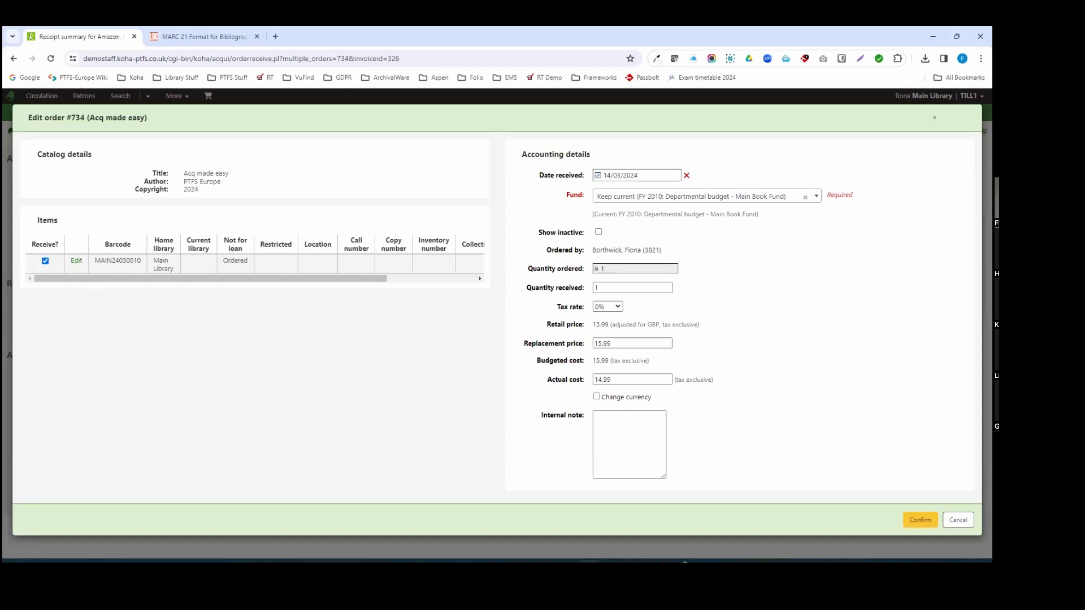
click(920, 520)
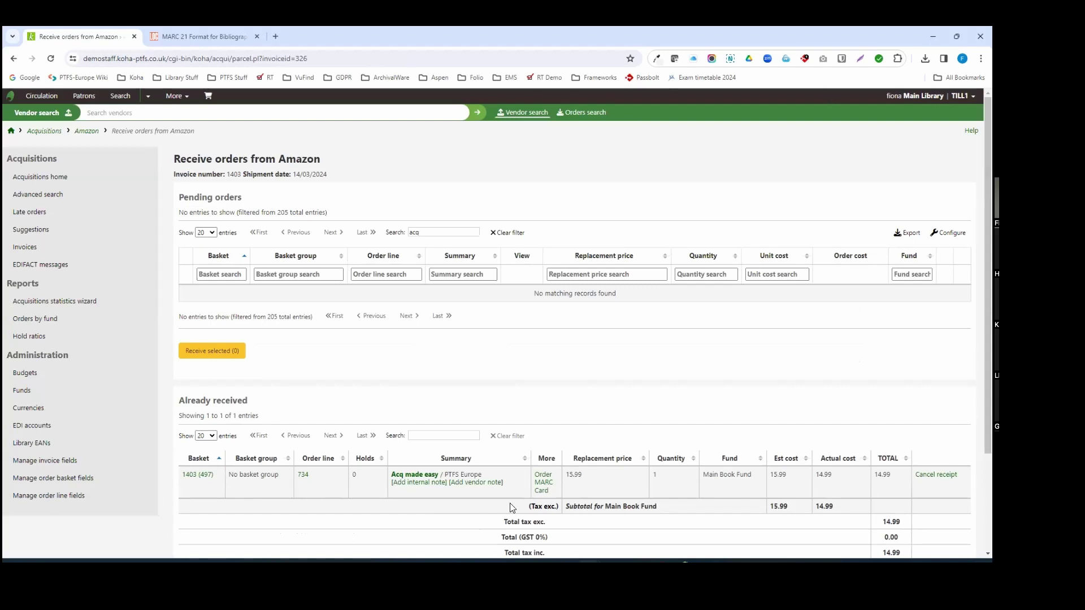
- Finish receiving and save invoice 1403 as closed
scroll(502, 503, down, 2)
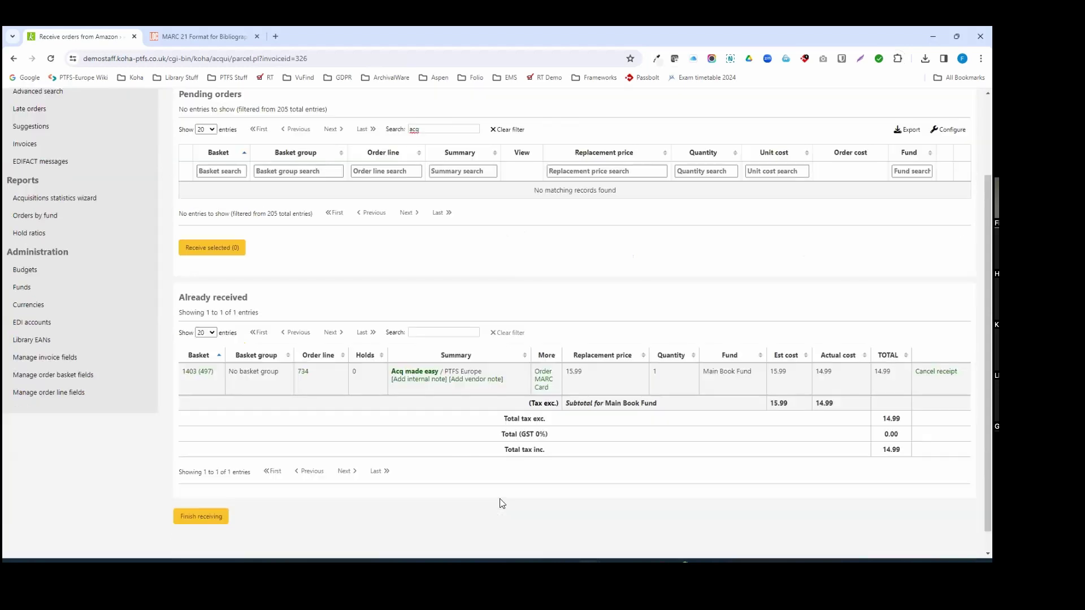
click(195, 517)
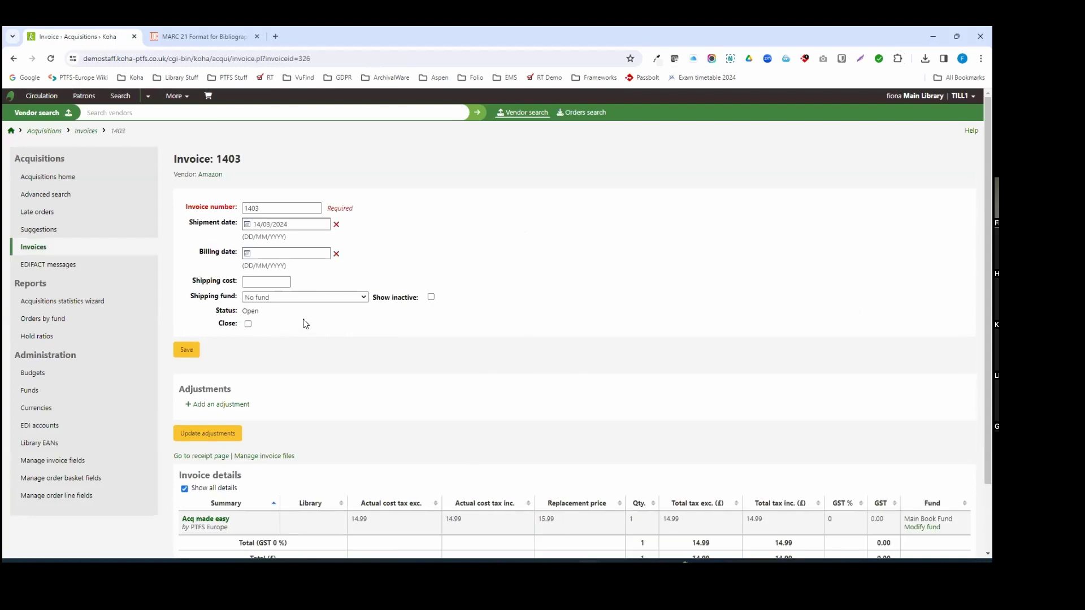
click(249, 325)
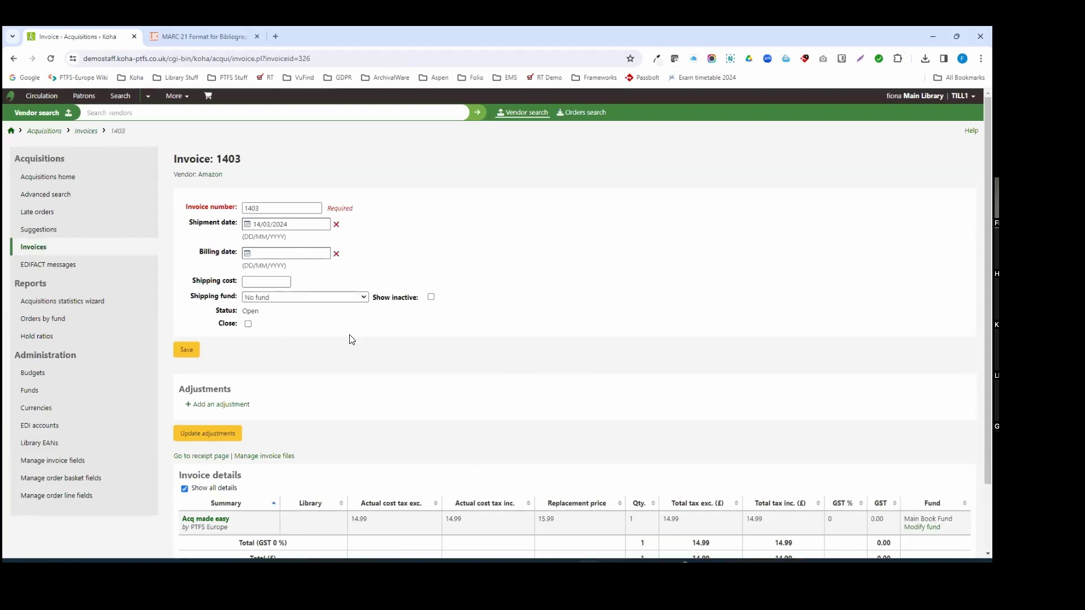
click(196, 352)
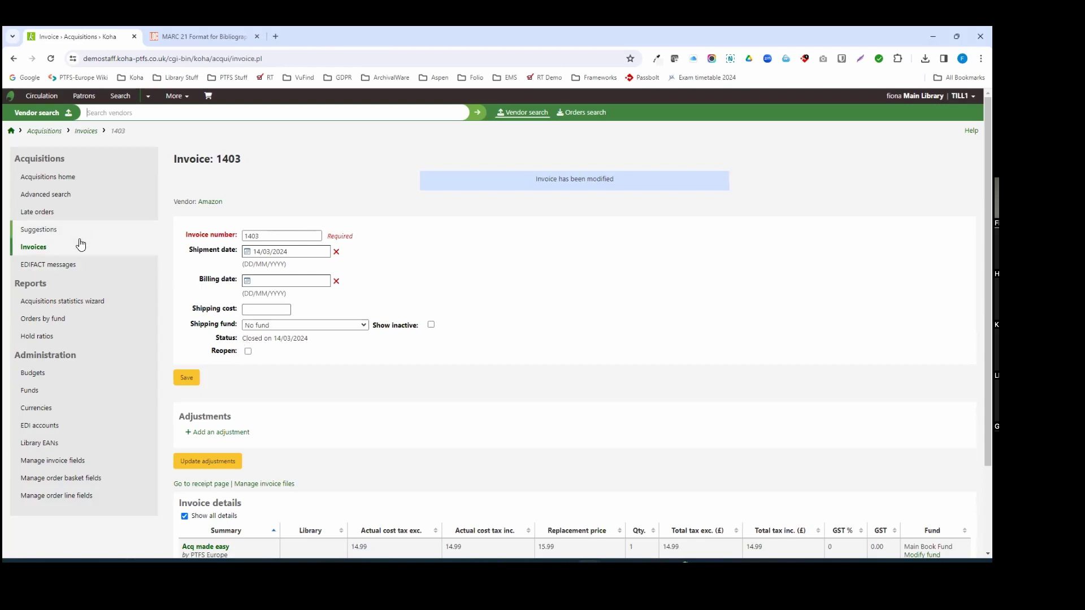
- Open the PTFS Europe EDI account's edit form from the EDI accounts list
click(22, 426)
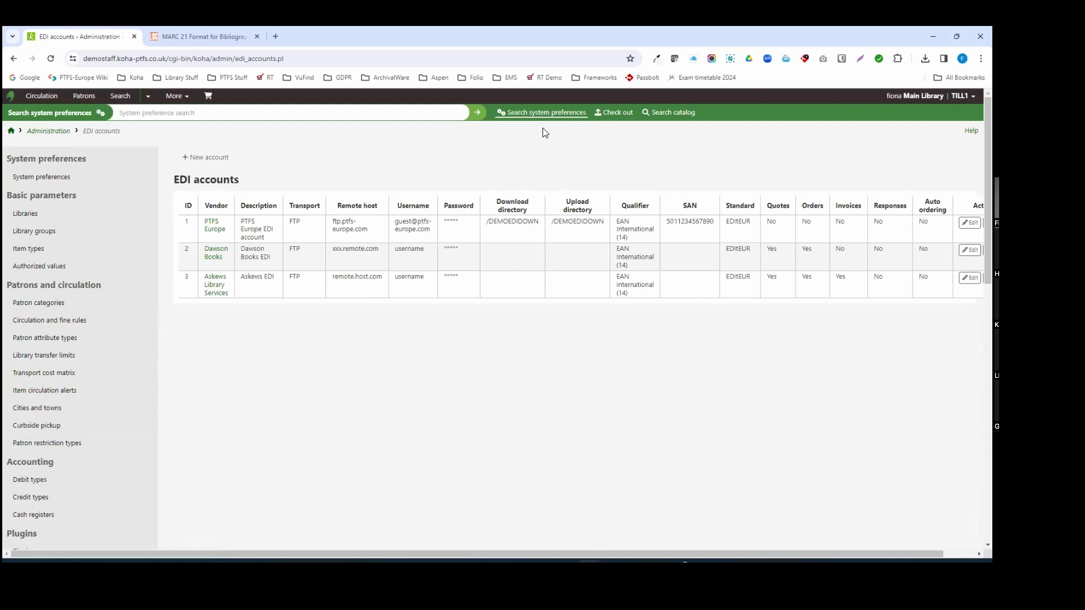
scroll(492, 554, right, 1)
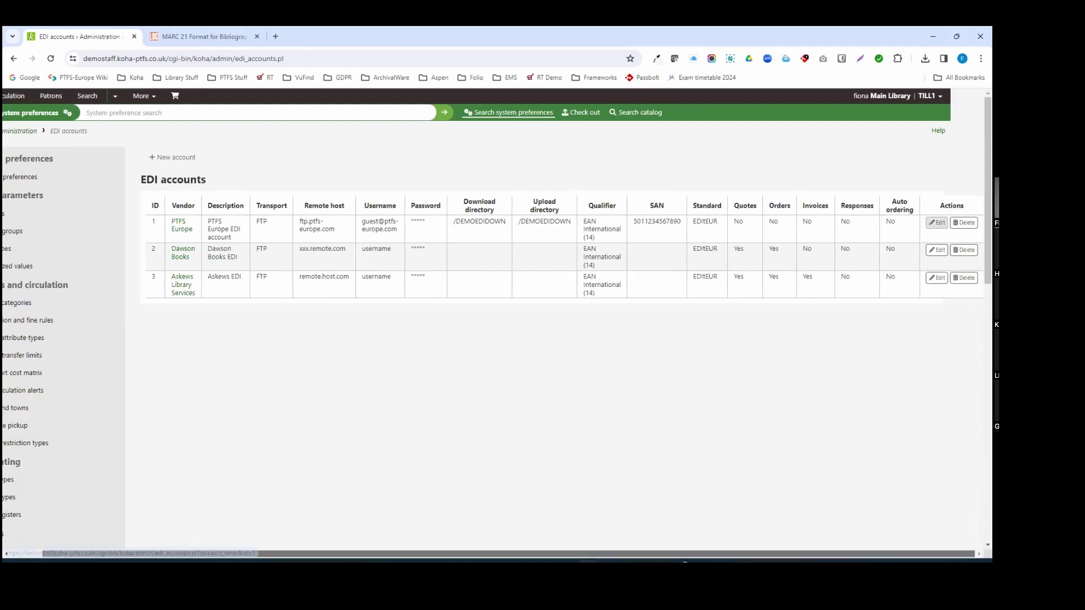
click(937, 222)
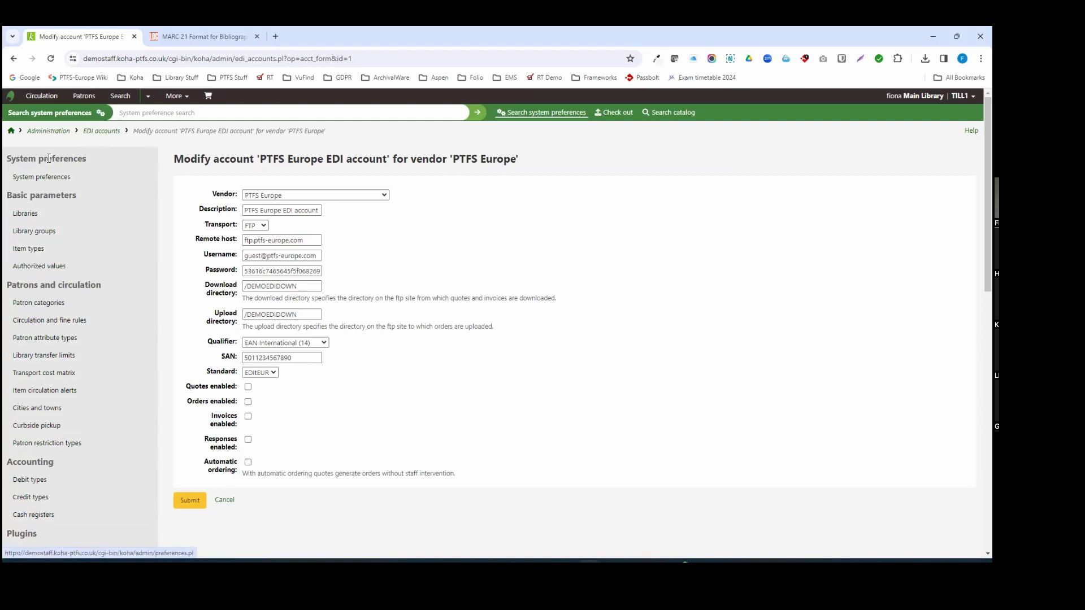
- Search Acquisitions vendors for 'ptfs' to list PTFS Europe's baskets
click(176, 96)
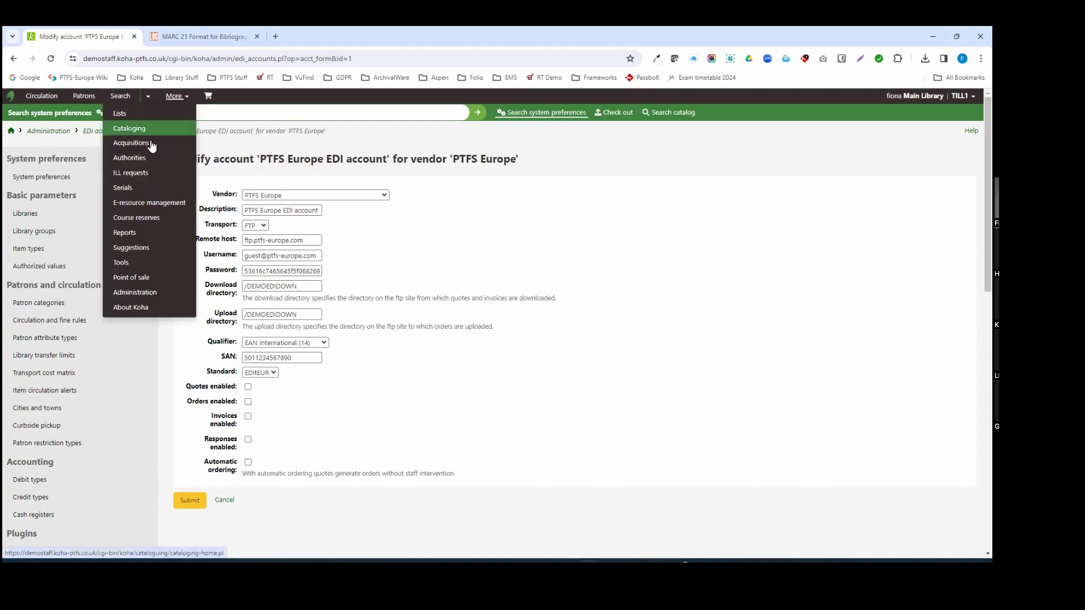
click(81, 177)
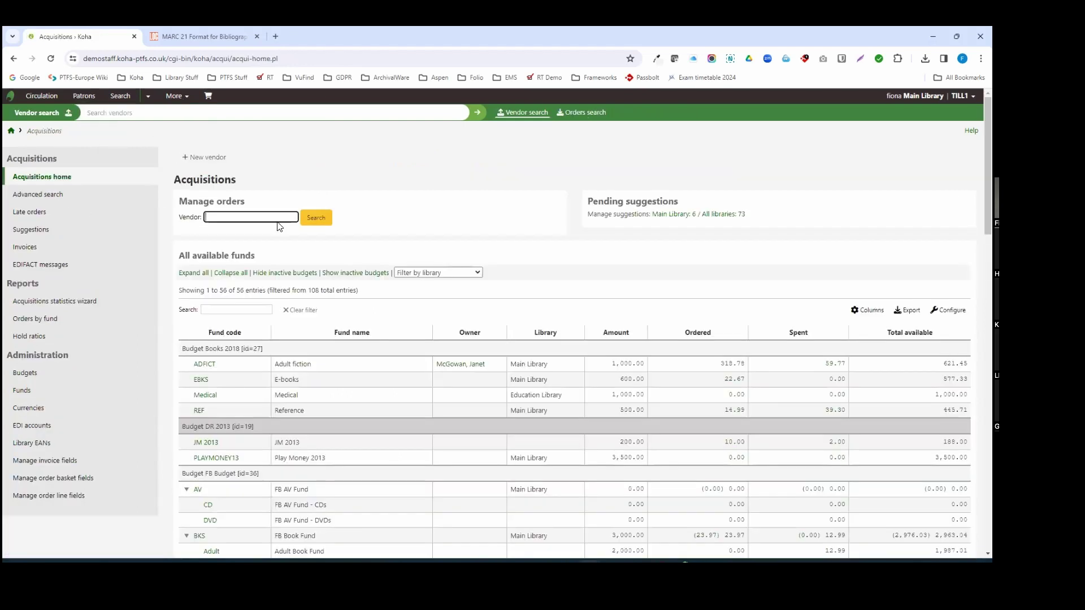
text(ptfs)
key(Return)
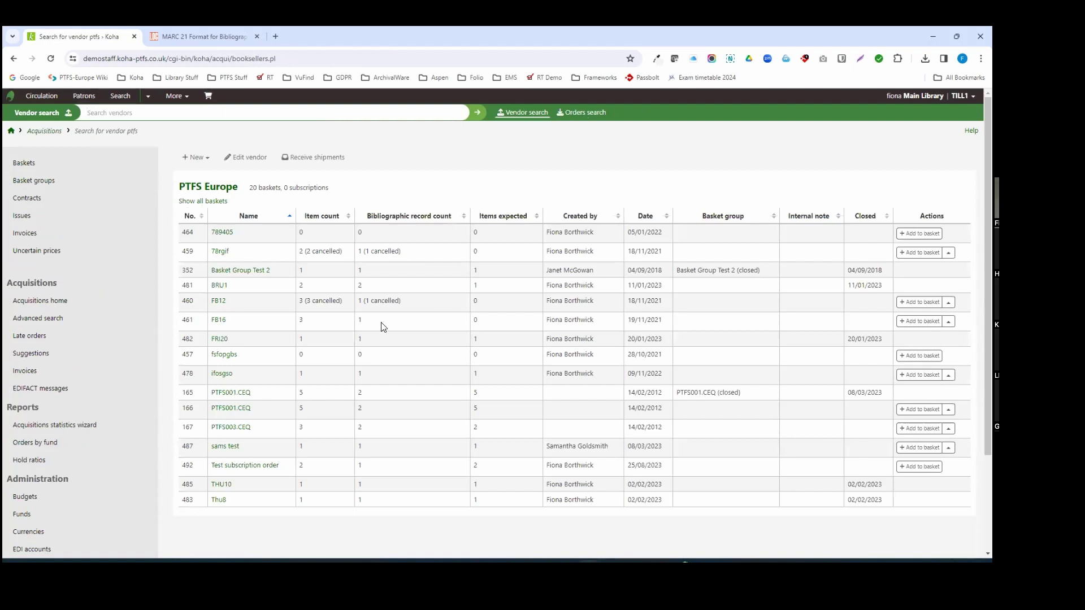
- Look over the orders in basket FB16 for PTFS Europe, then show the list of 12 EDIFACT messages
click(220, 320)
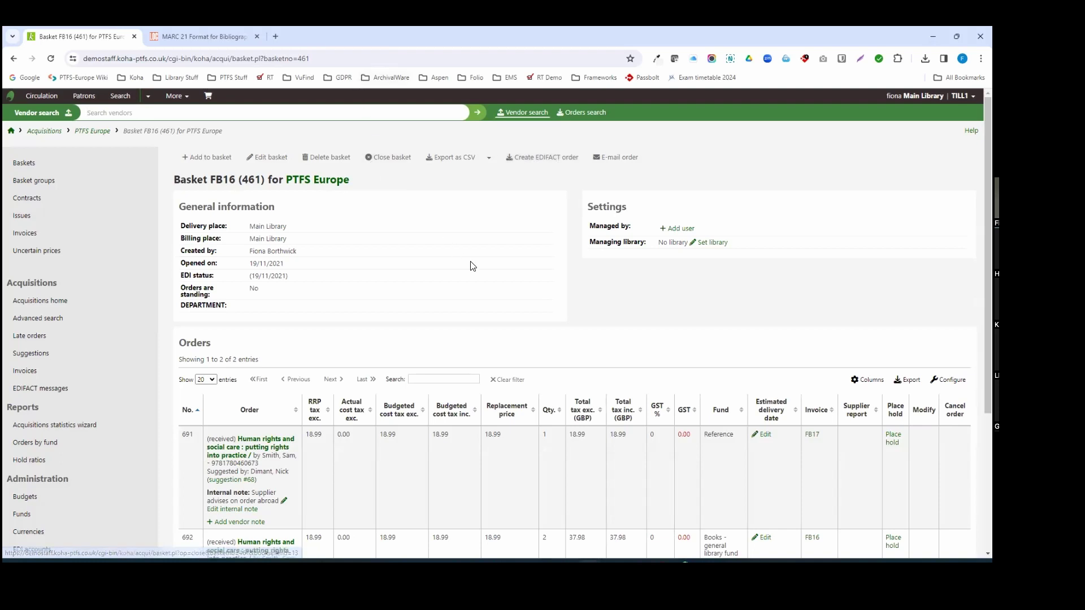
scroll(469, 367, down, 3)
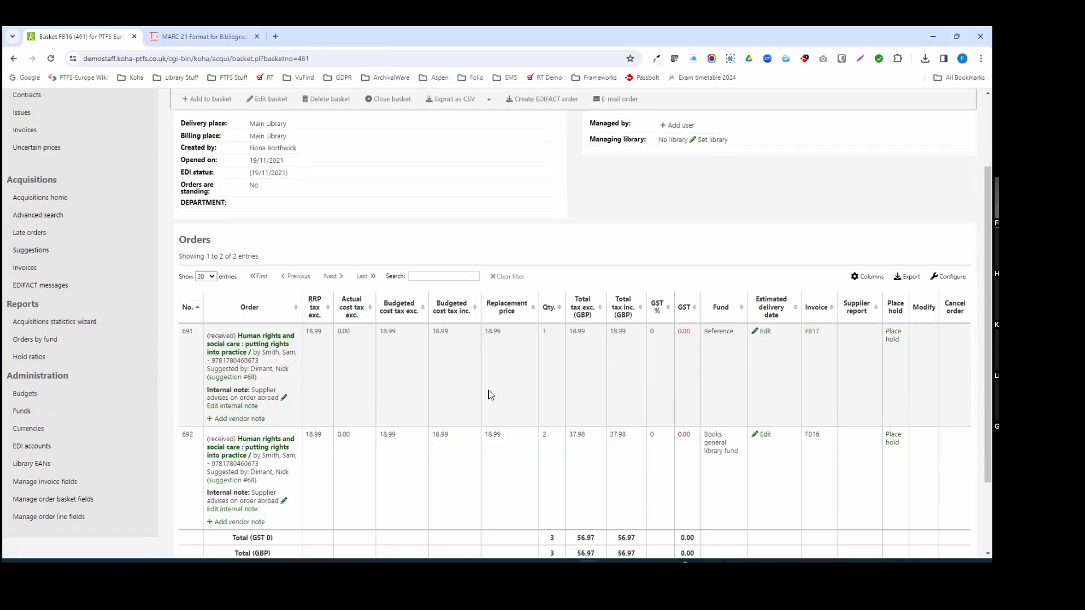
scroll(542, 497, up, 2)
scroll(530, 450, up, 1)
scroll(334, 191, down, 4)
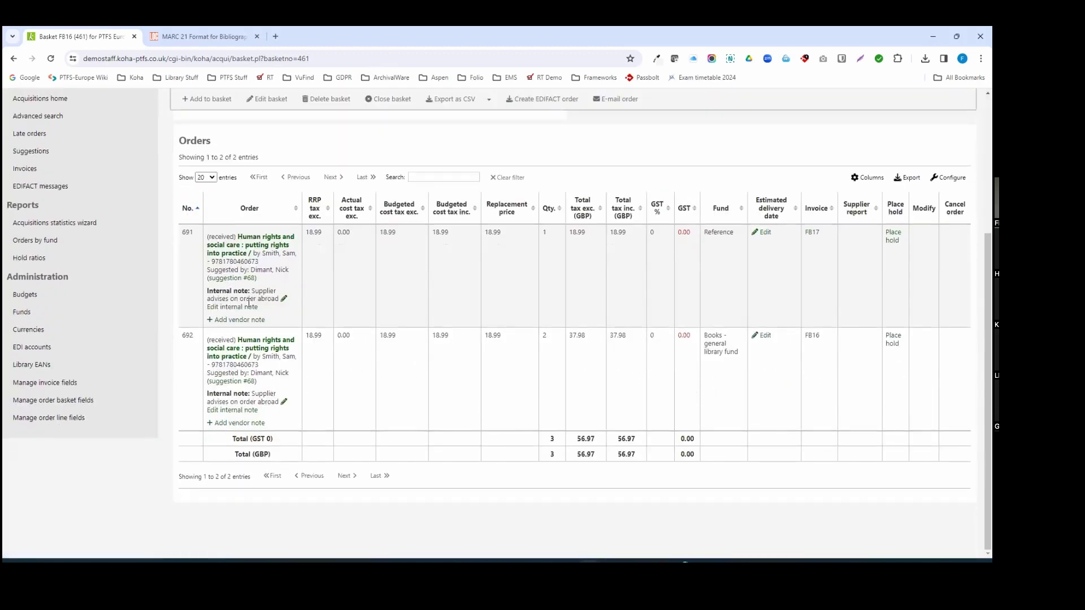
scroll(393, 322, up, 4)
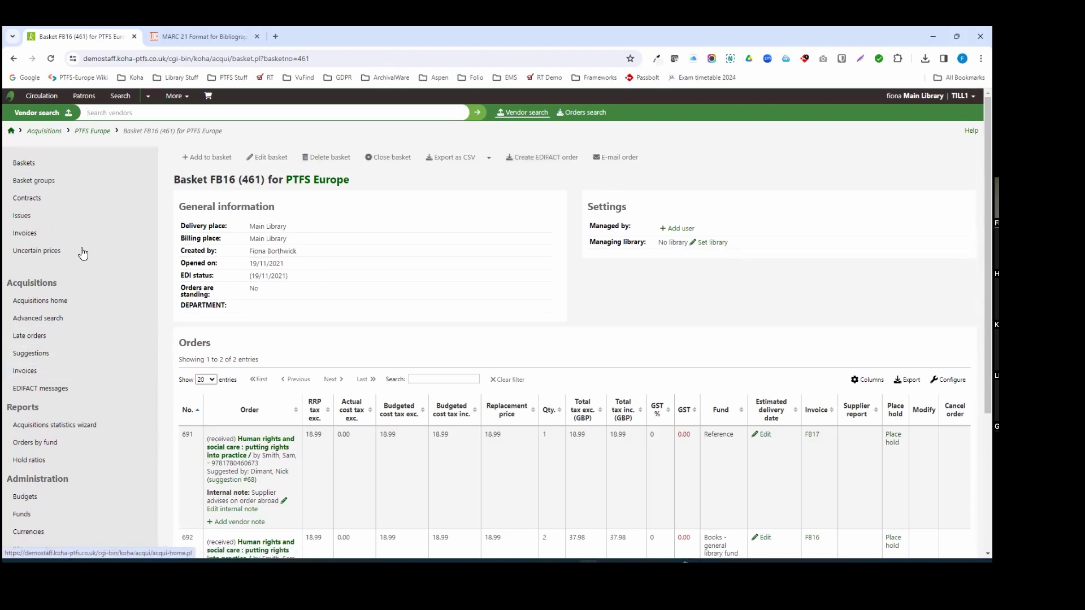
click(63, 390)
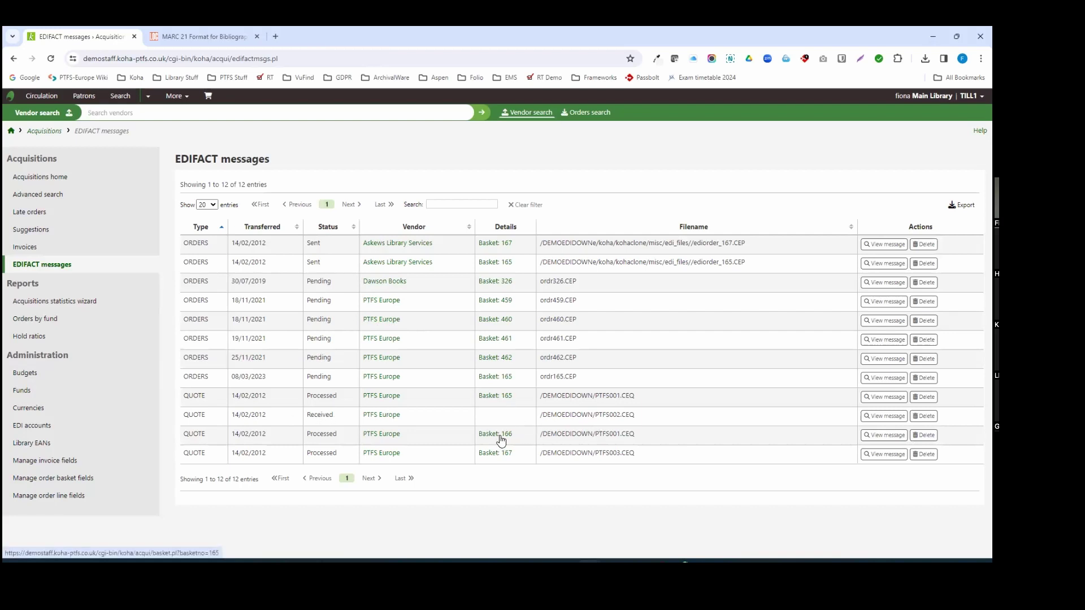
click(497, 435)
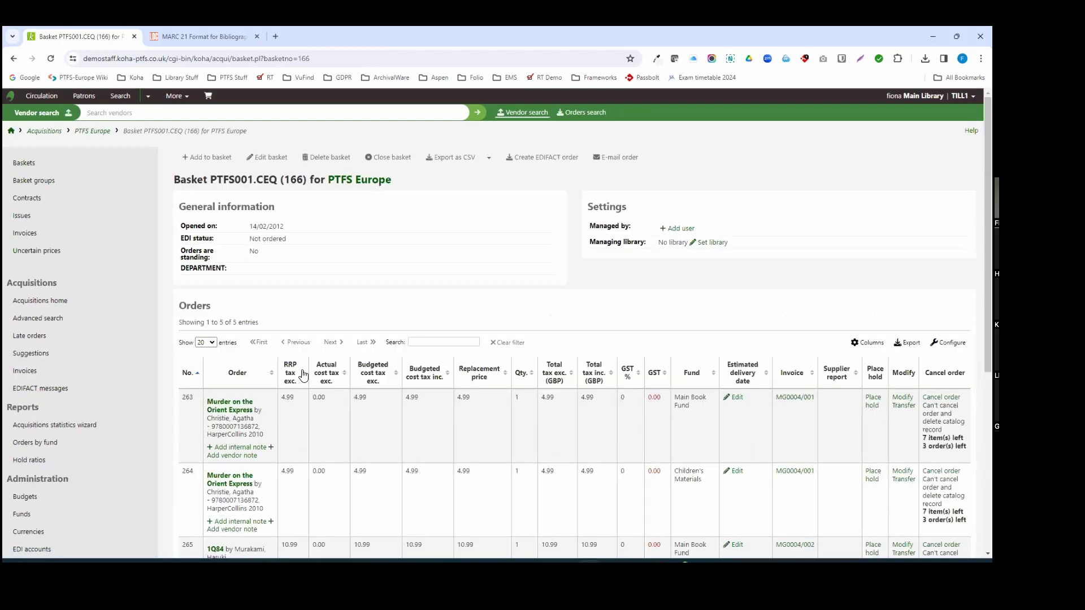
scroll(333, 390, down, 5)
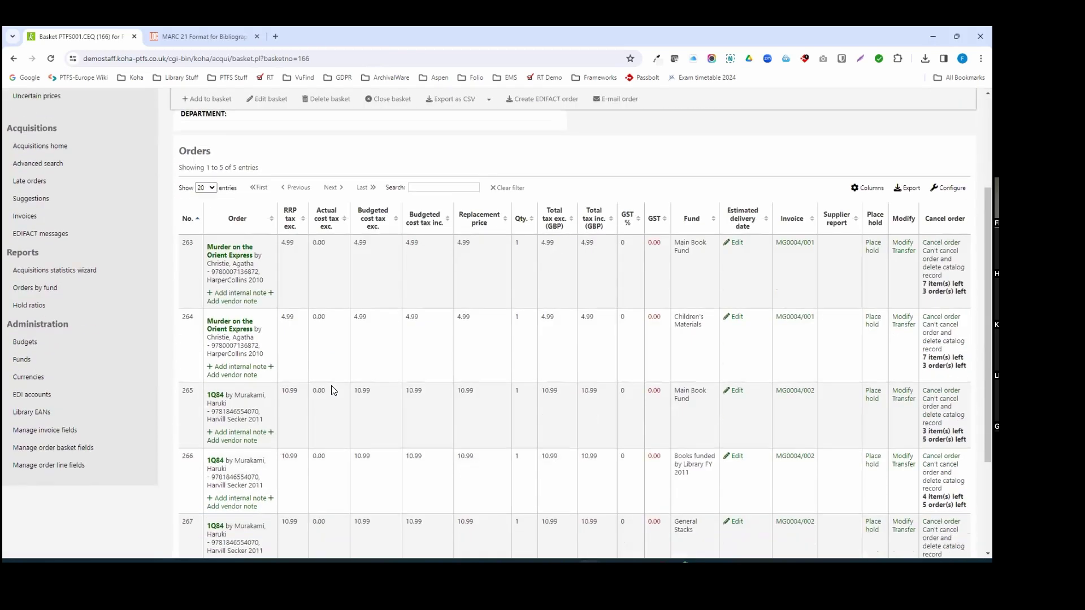
scroll(333, 390, up, 3)
scroll(333, 390, up, 2)
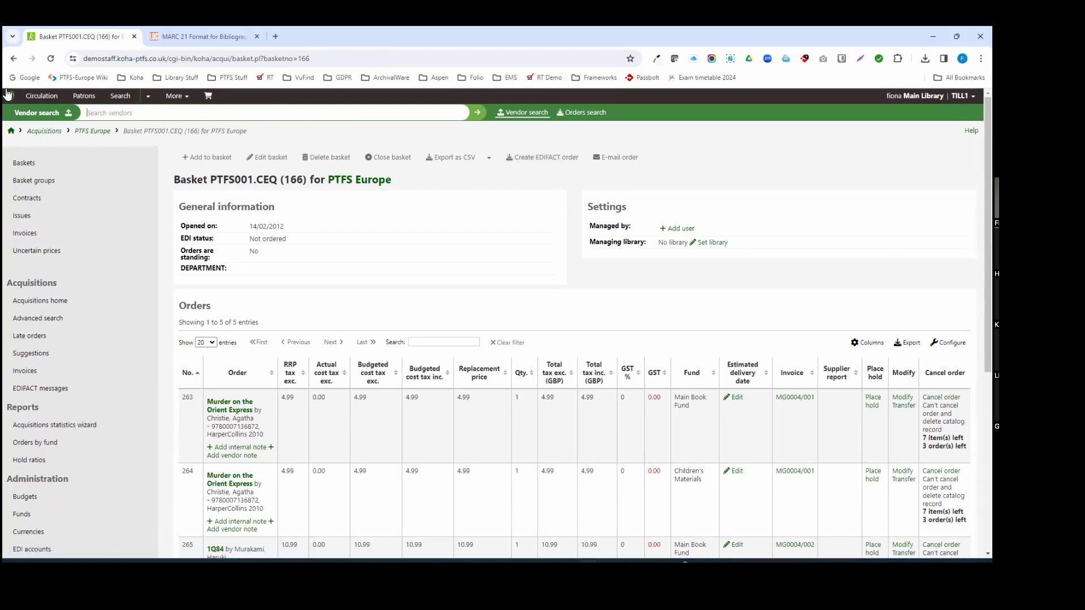
click(14, 59)
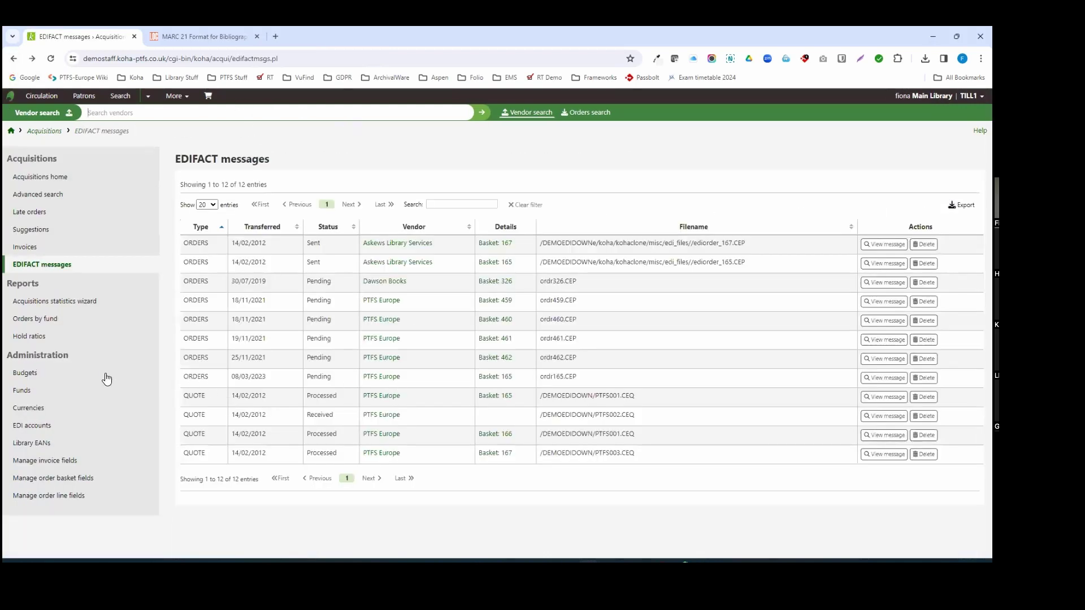
double_click(221, 380)
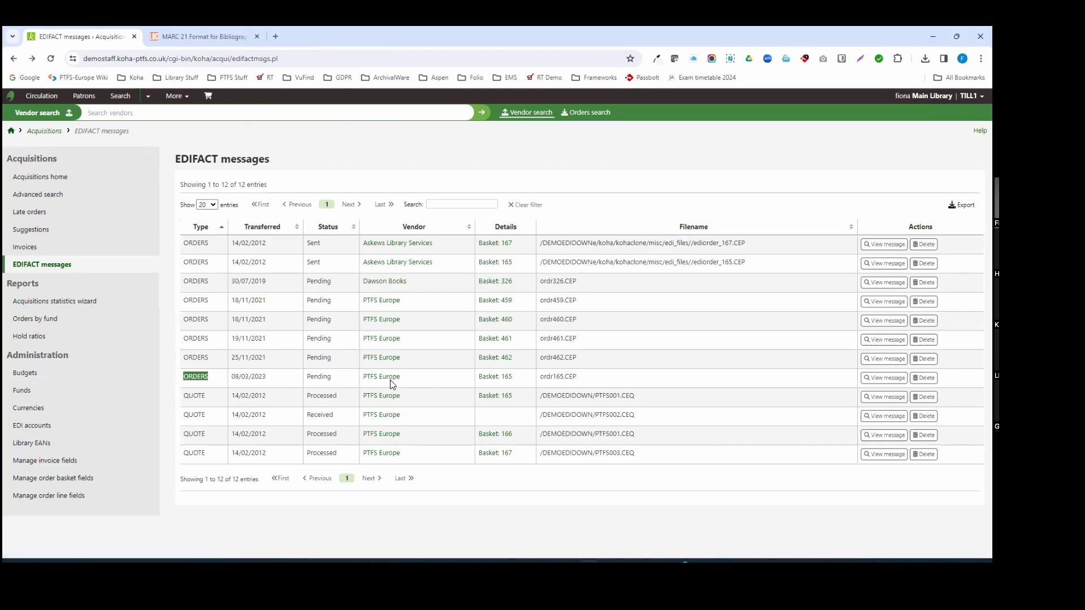